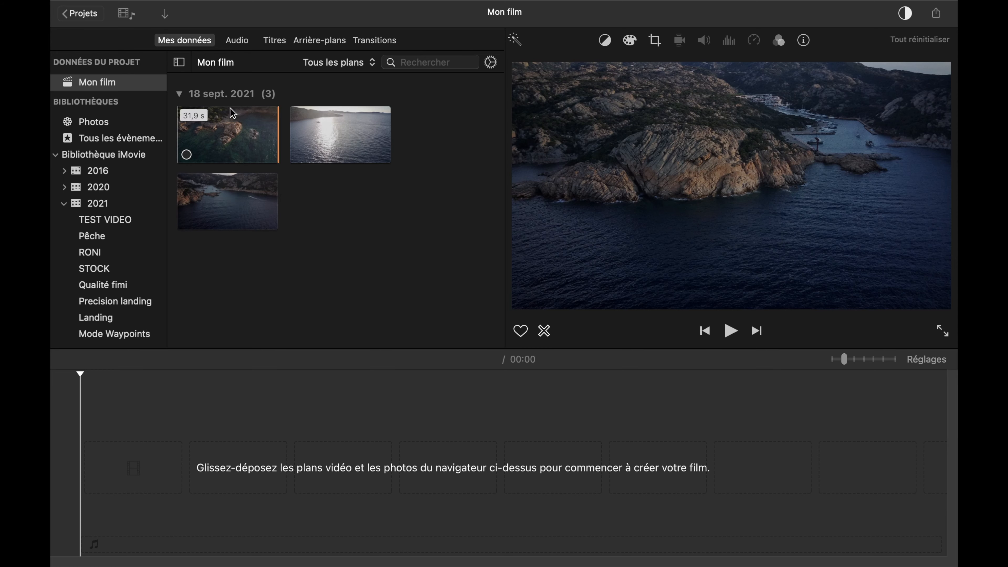
- Import the photo FIMI0011.JPG from the 2021-09-18 folder inside Drone into the project media
left_click(167, 14)
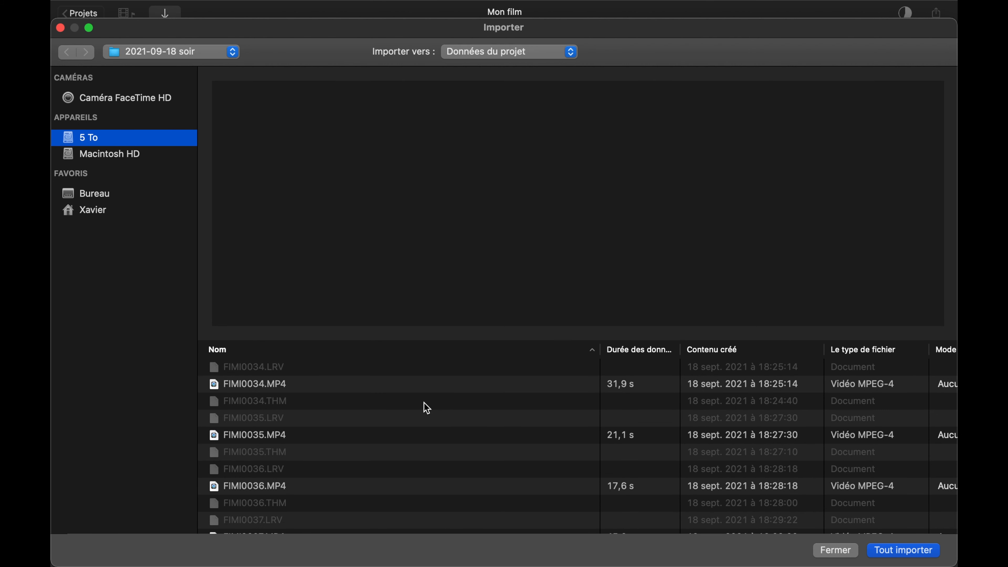
scroll(426, 408, "down", 20)
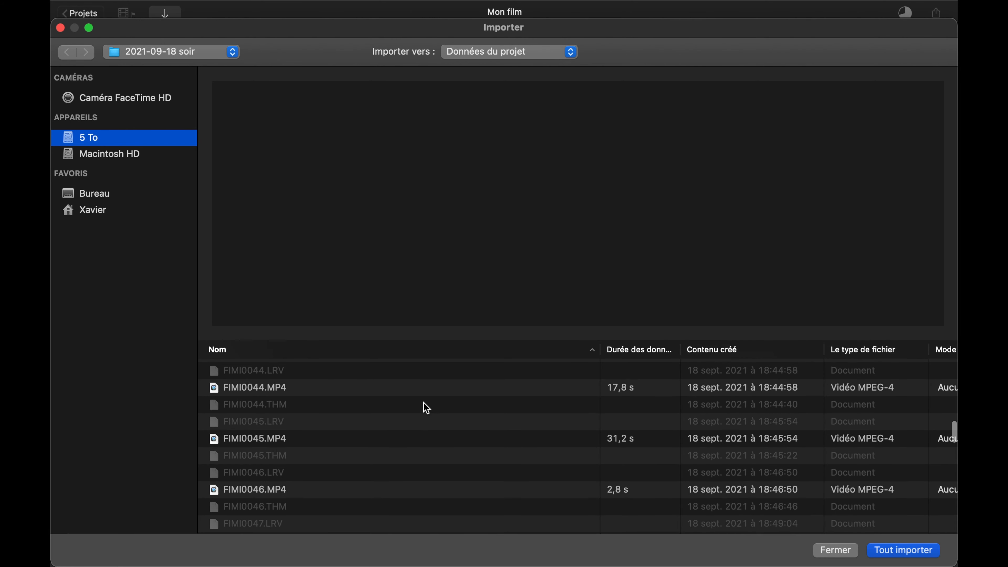
scroll(426, 408, "down", 15)
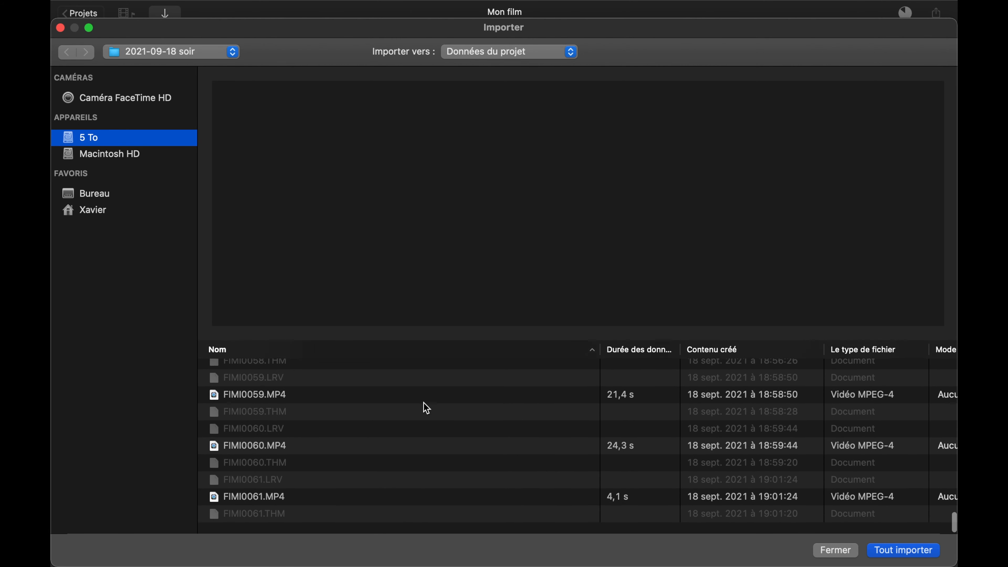
scroll(424, 403, "up", 20)
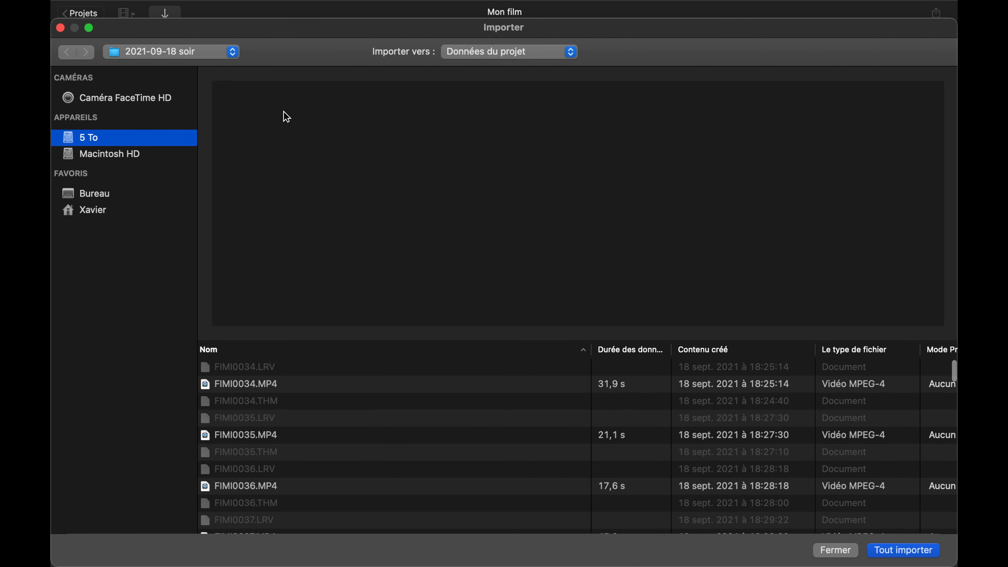
left_click(173, 55)
left_click(173, 70)
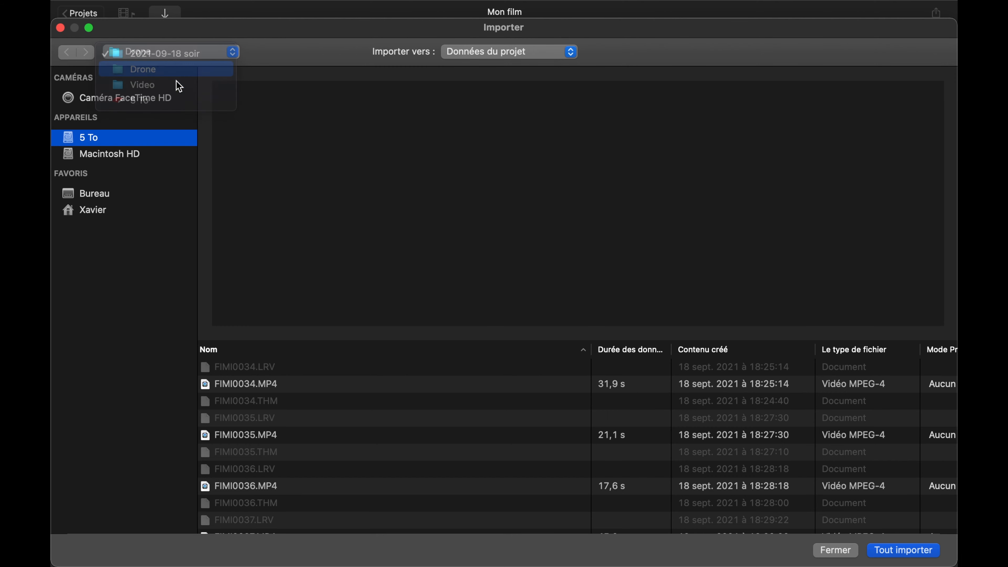
scroll(326, 383, "down", 15)
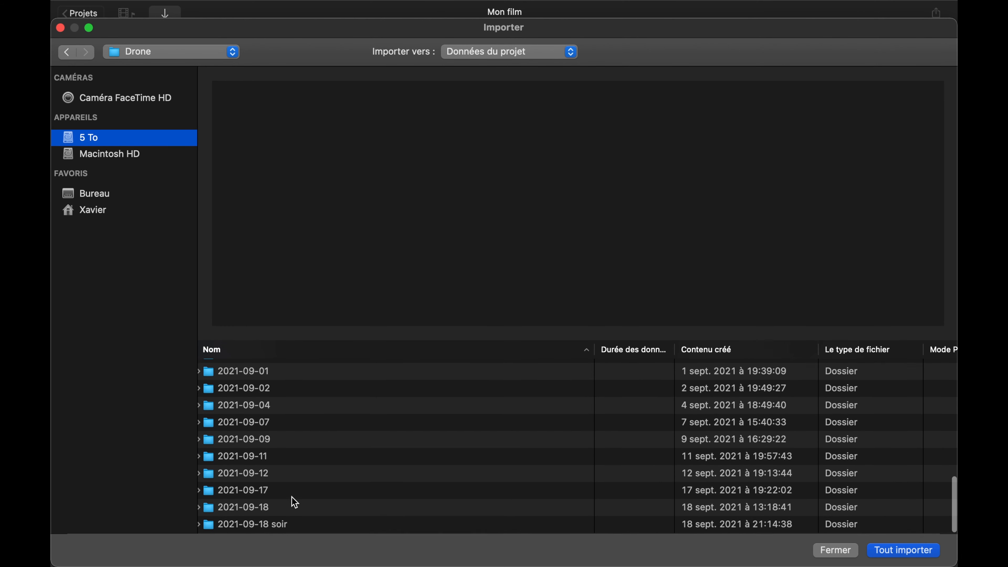
double_click(290, 511)
scroll(324, 419, "down", 2)
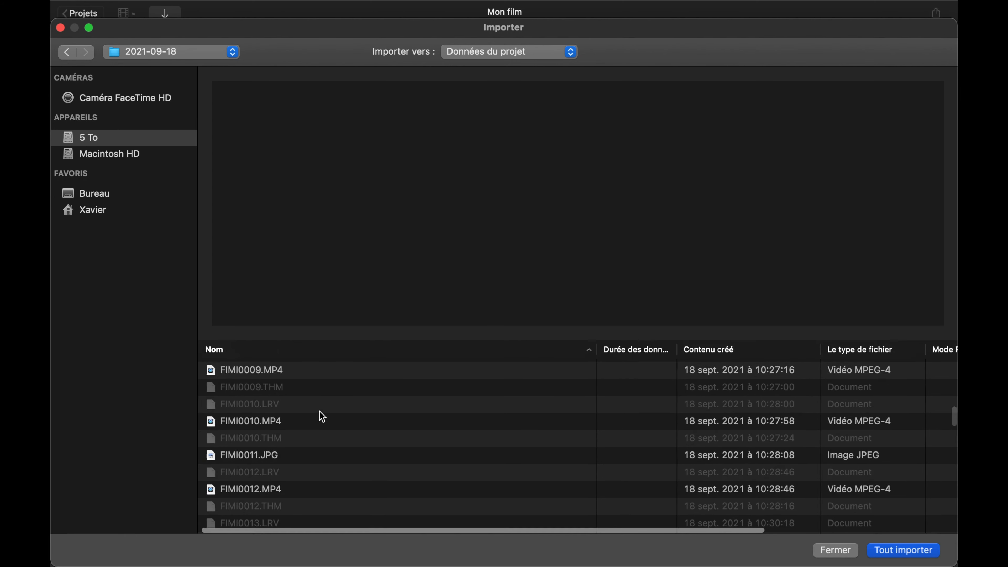
left_click(269, 451)
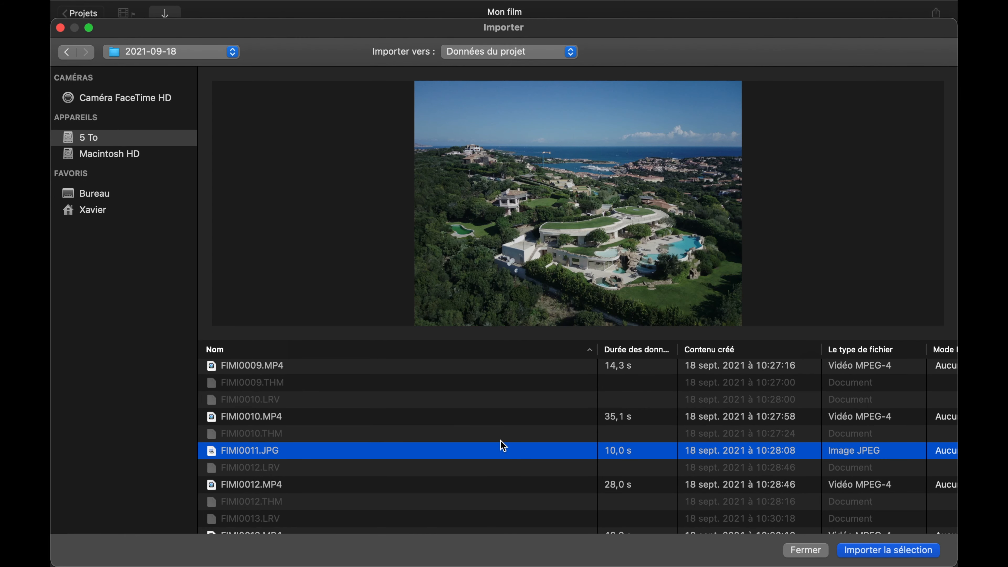
left_click(870, 552)
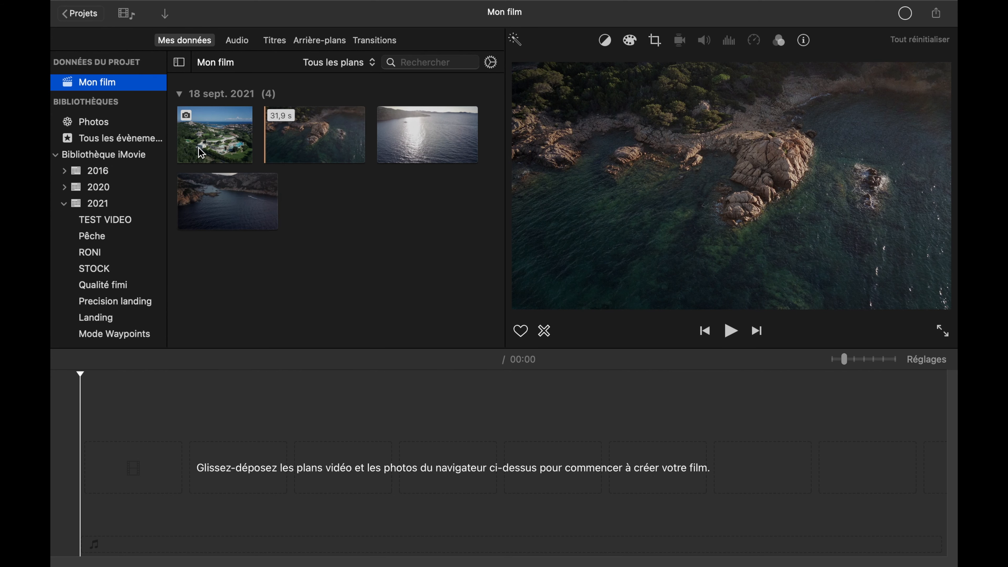
- Add the whole 31.9 s rocky coast clip to the empty timeline
left_click(208, 133)
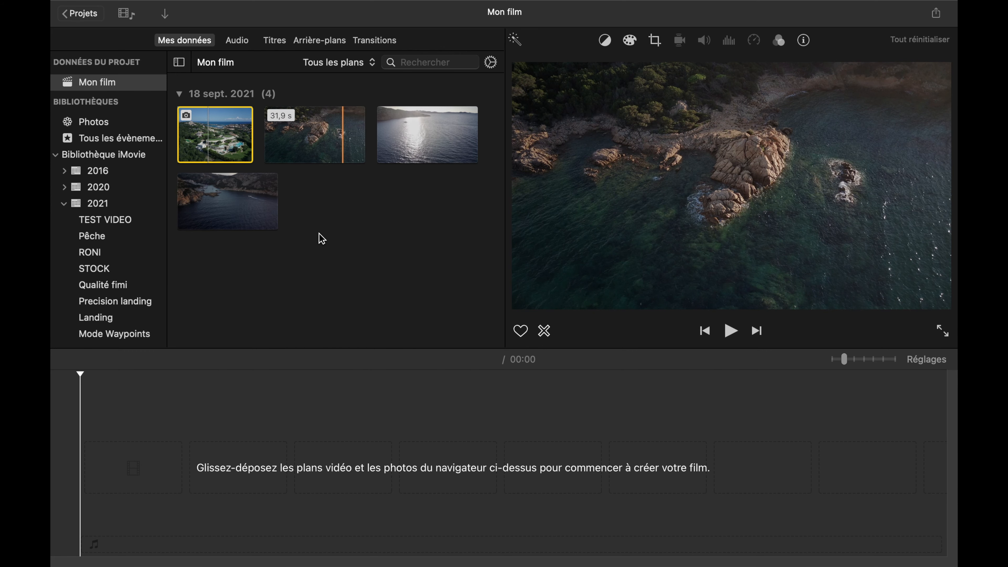
left_click(329, 143)
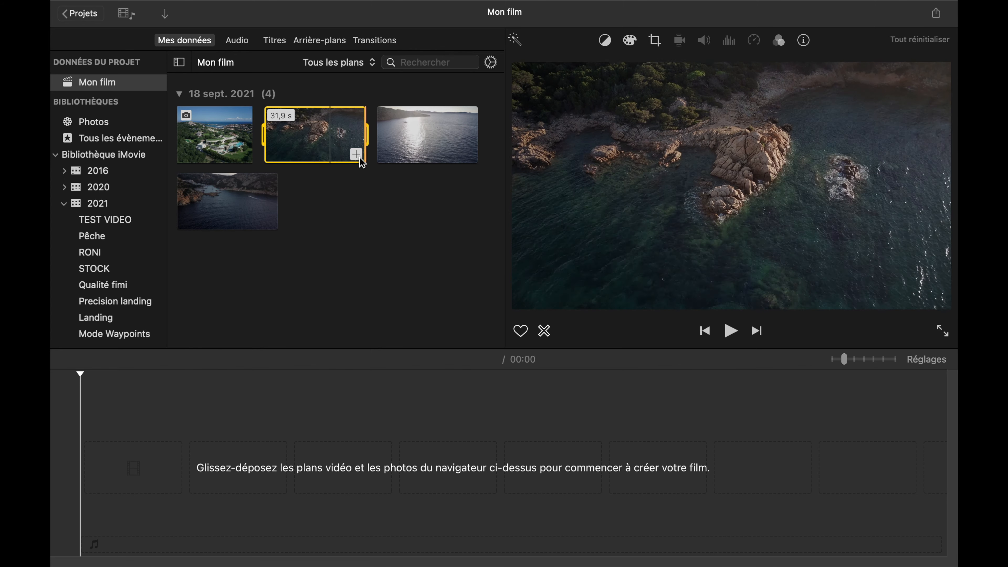
left_click(356, 155)
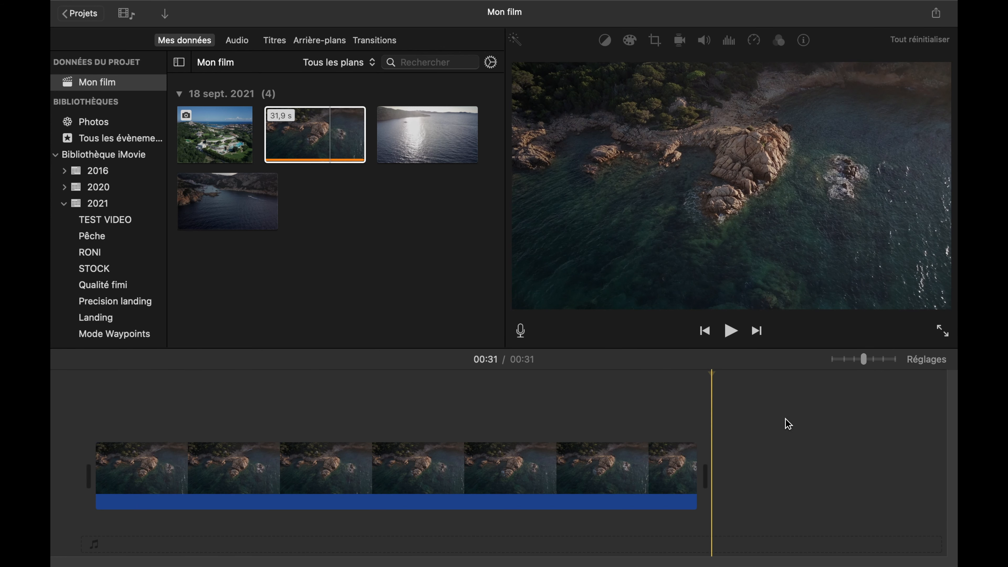
- Split the rocky coast clip in the timeline at about 4 s and delete its opening part
left_click(834, 361)
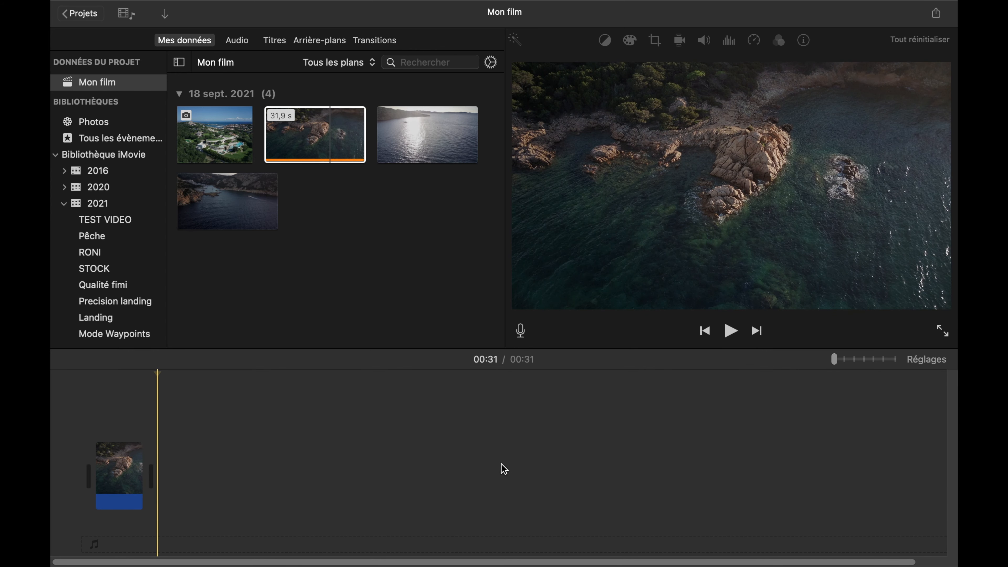
left_click(853, 360)
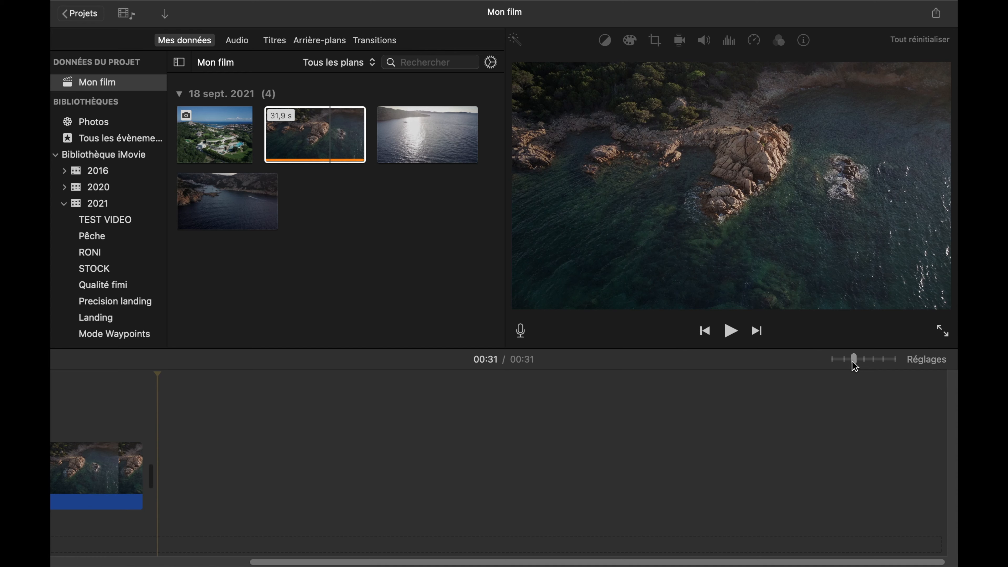
scroll(357, 503, "left", 5)
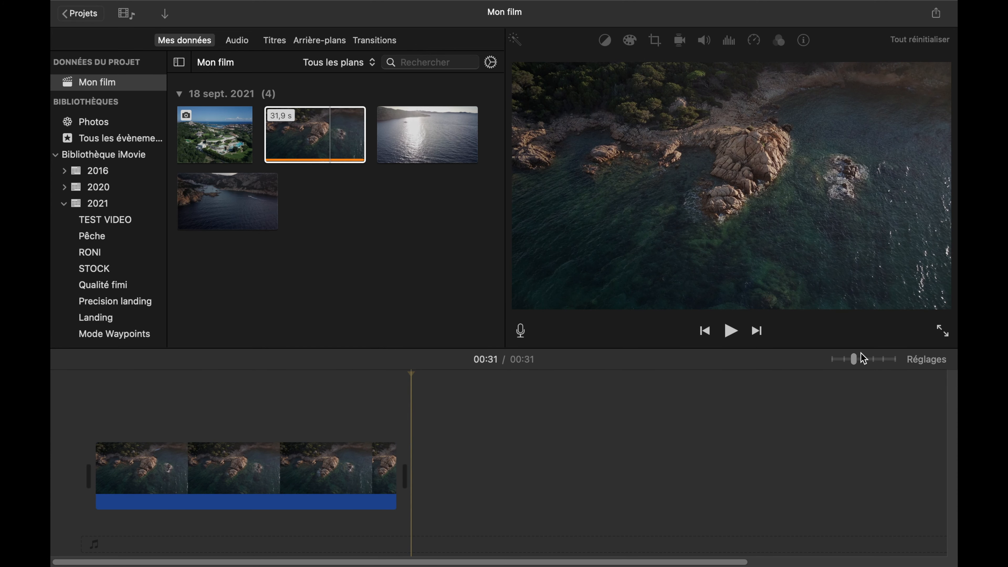
left_click(865, 361)
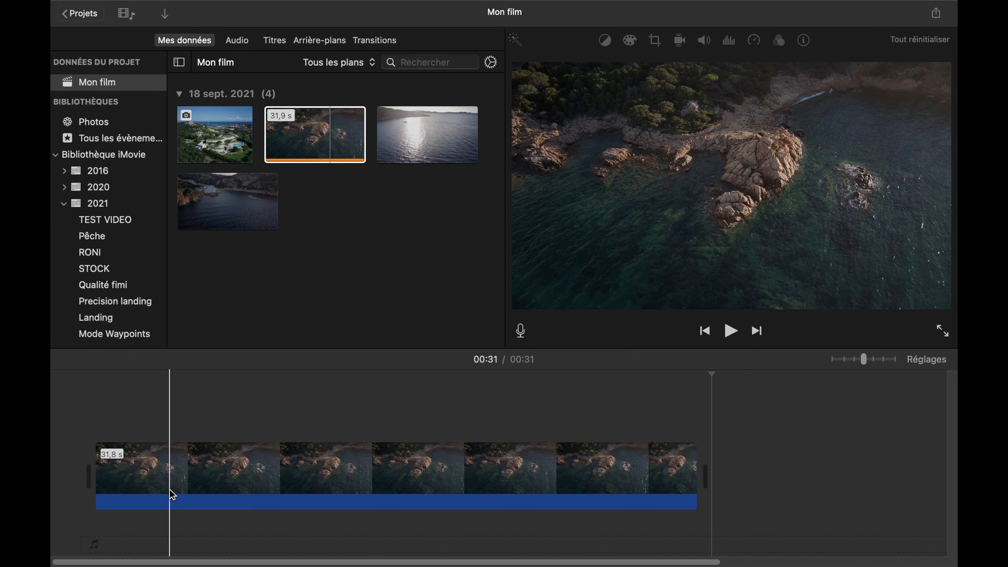
key("super+b")
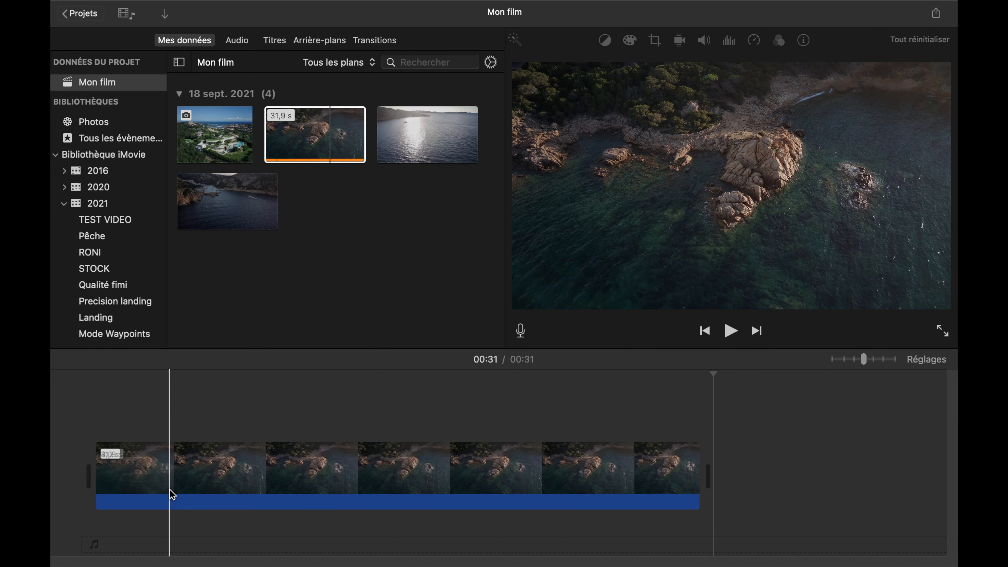
left_click(141, 489)
key("Delete")
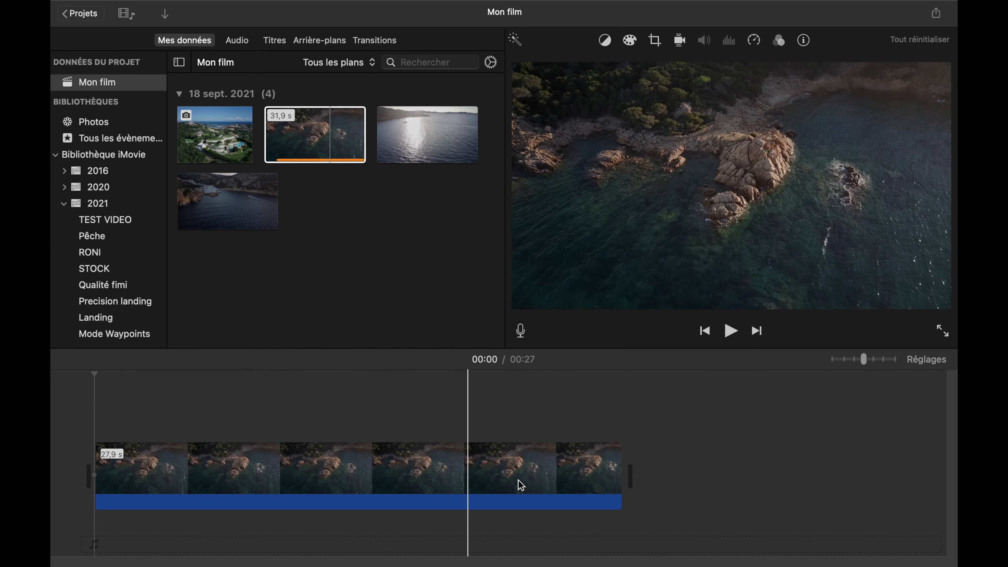
- Split the remaining rocky coast clip at about the 8-second mark and delete the part after the cut
left_click(265, 470)
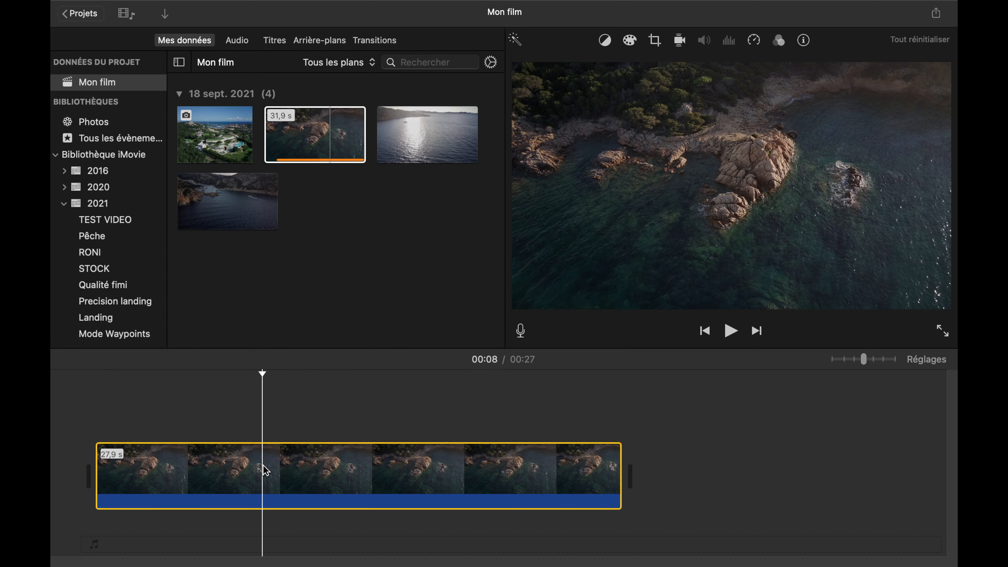
right_click(264, 467)
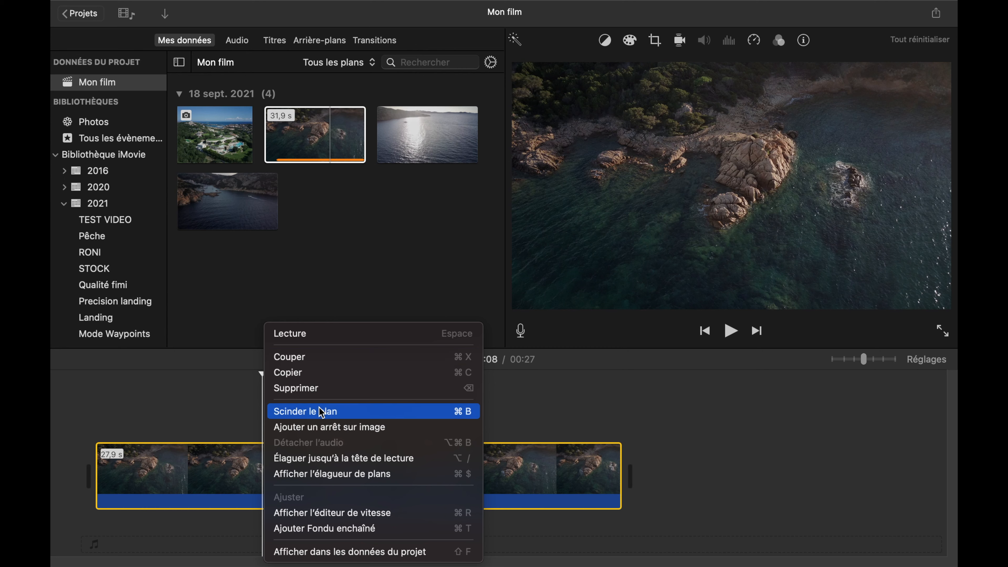
left_click(442, 411)
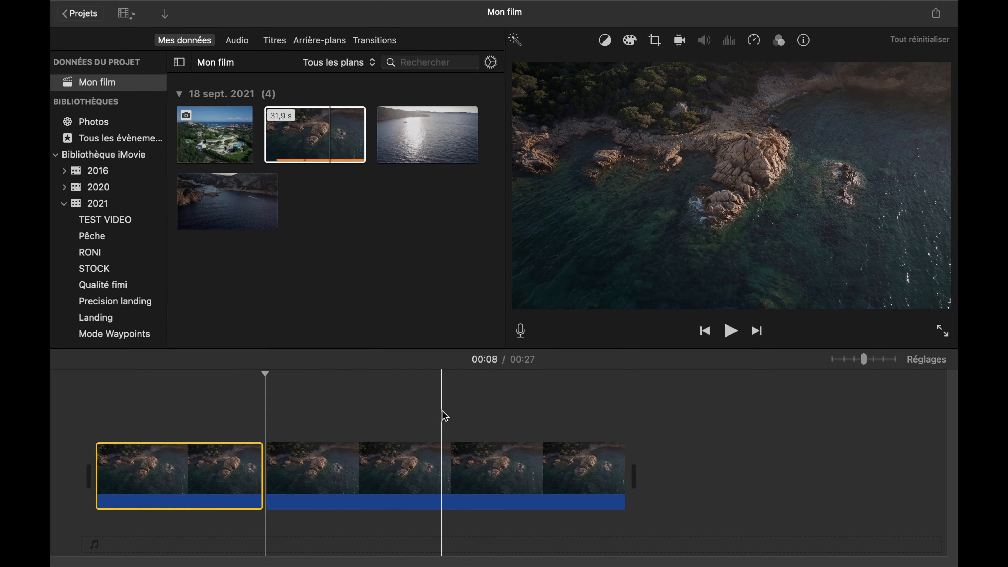
left_click(301, 482)
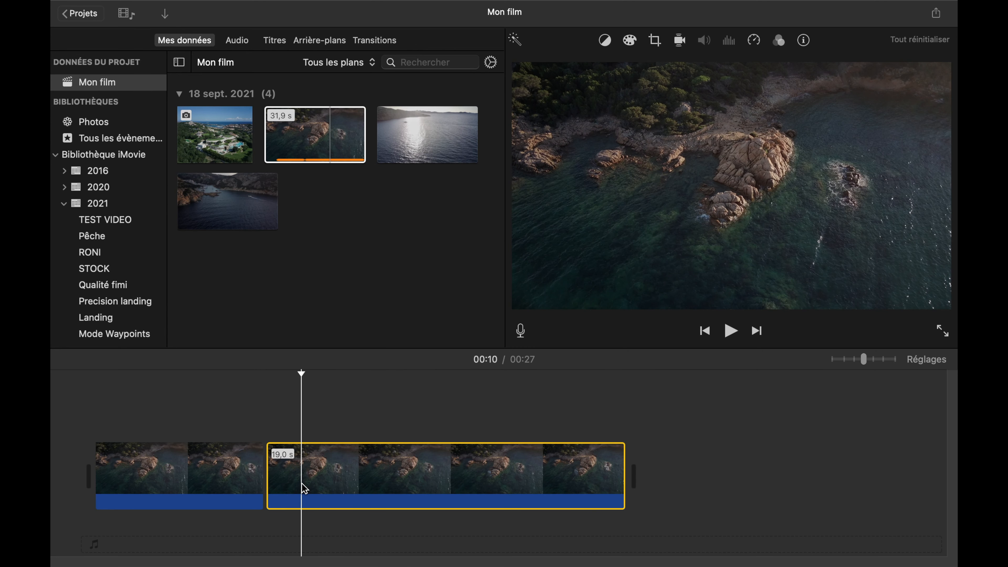
key("Delete")
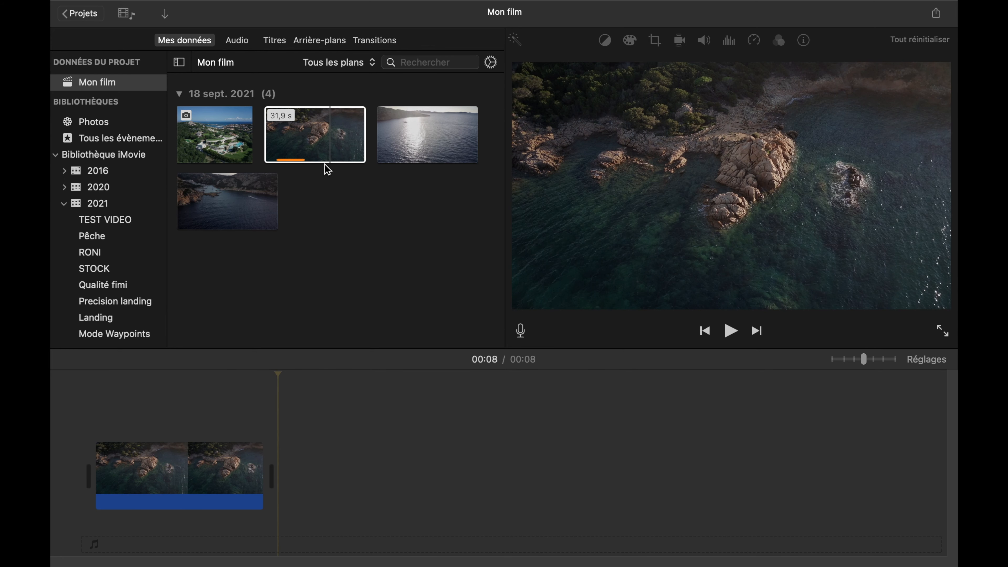
- Place the villa photo after the rocky coast clip in the timeline and extend its duration to about 4.9 s
left_click(224, 148)
left_click_drag(274, 277, 298, 472)
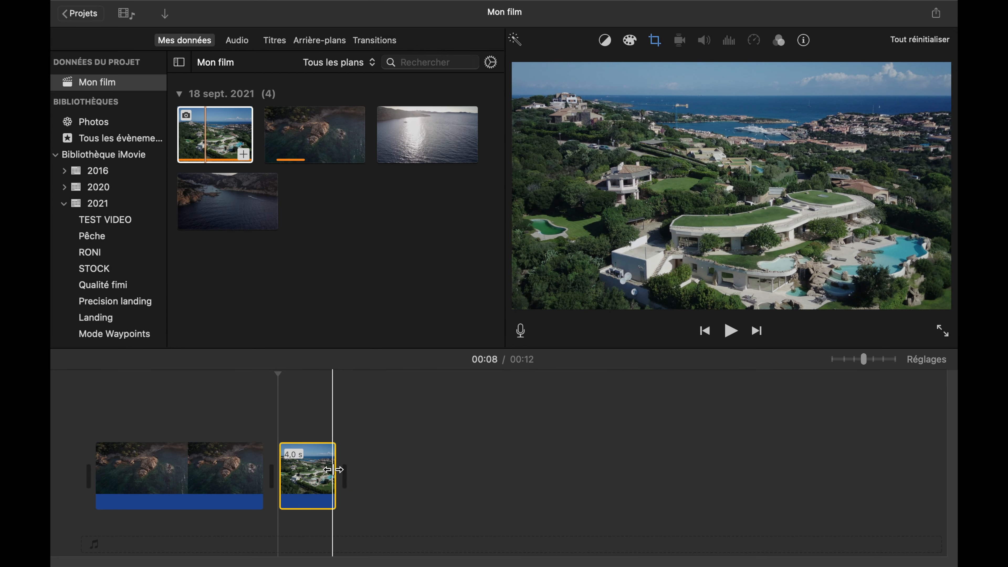
left_click_drag(337, 471, 349, 491)
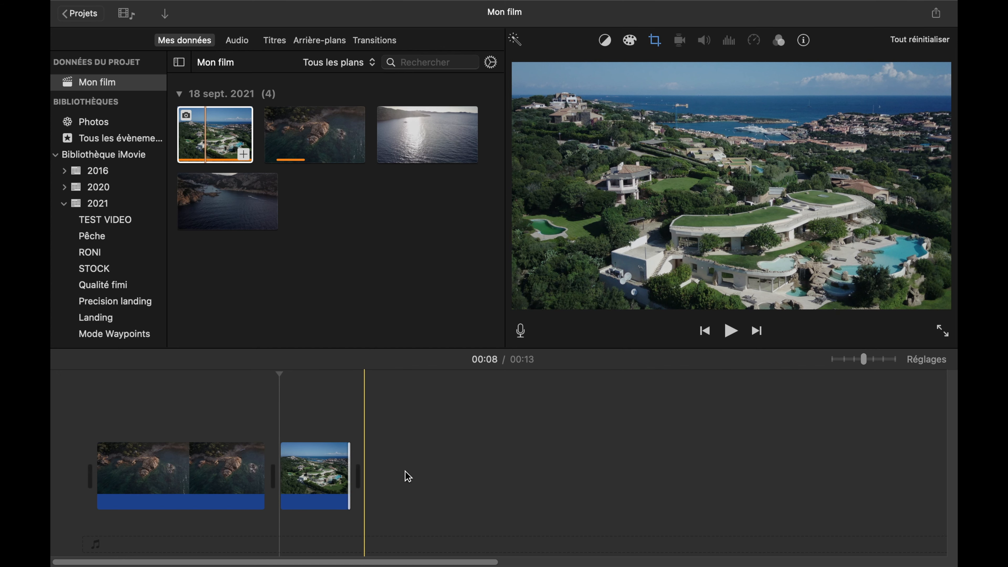
- Select a middle range of about 10.7 s in the sunlit sea clip and add it to the end of the timeline
left_click(414, 139)
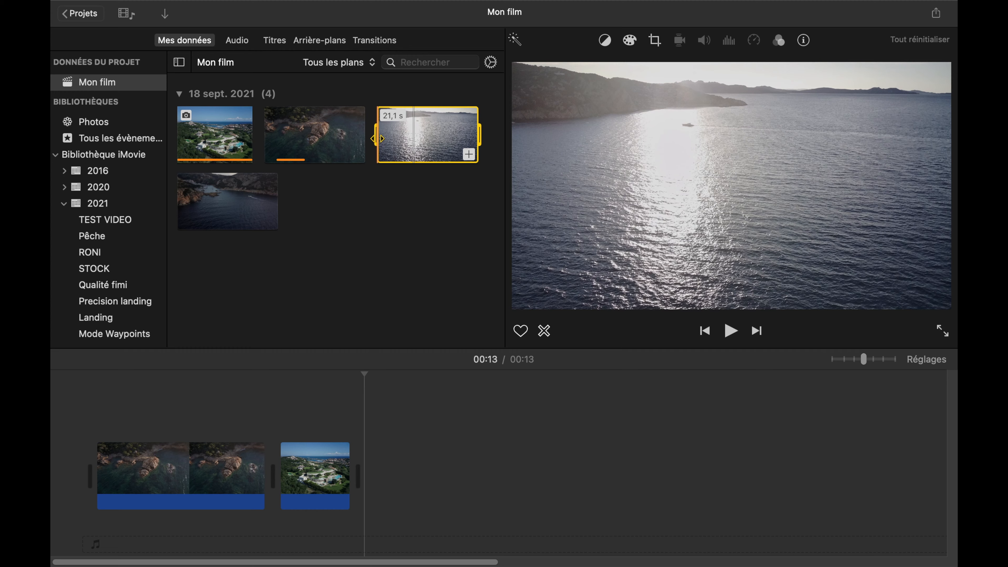
left_click_drag(383, 139, 395, 141)
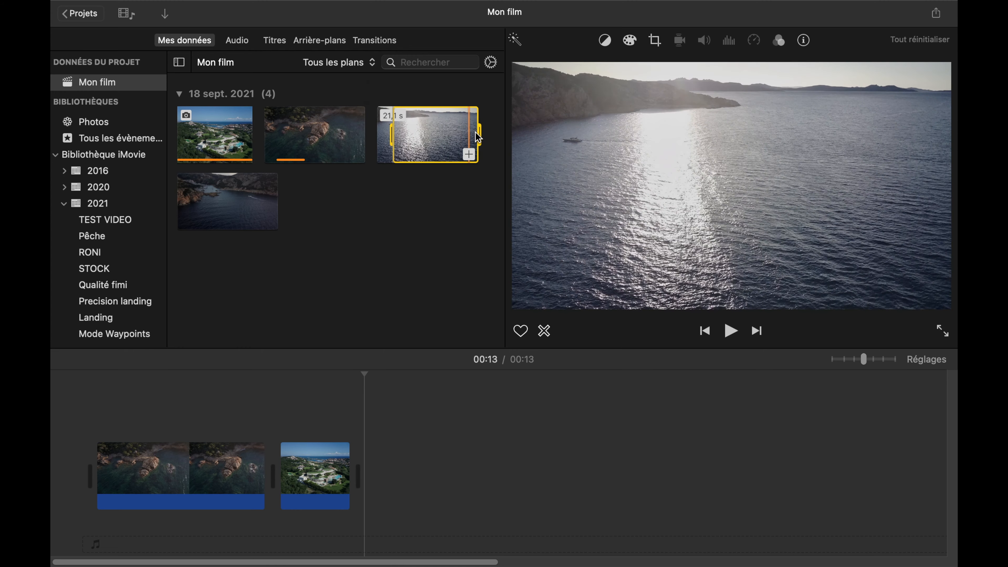
left_click_drag(471, 137, 438, 138)
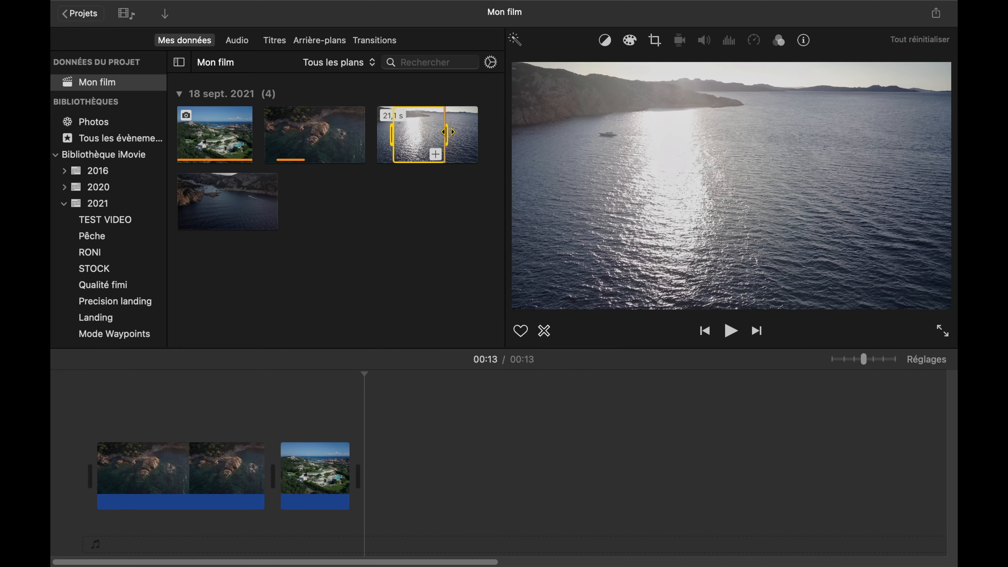
left_click_drag(445, 132, 444, 133)
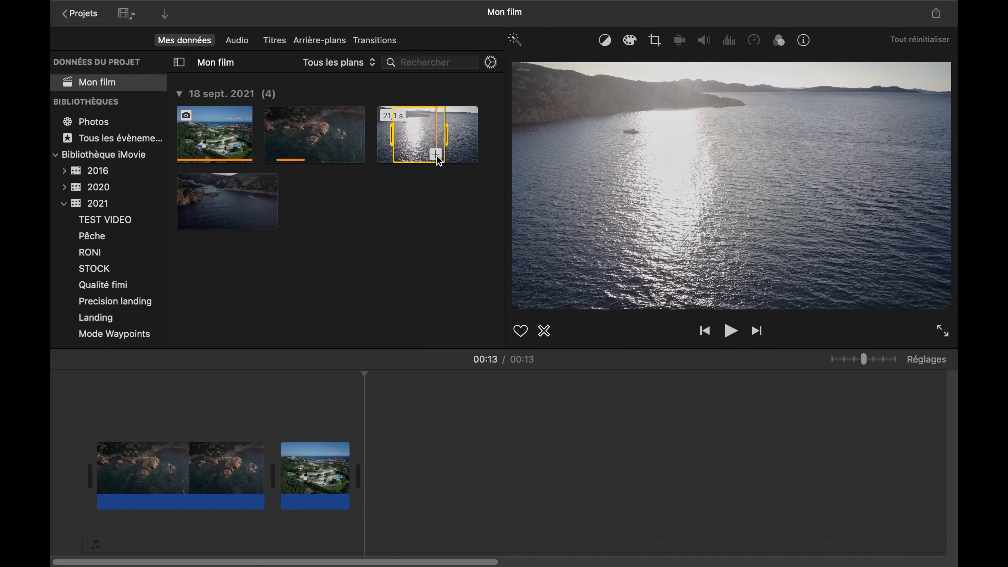
left_click(435, 155)
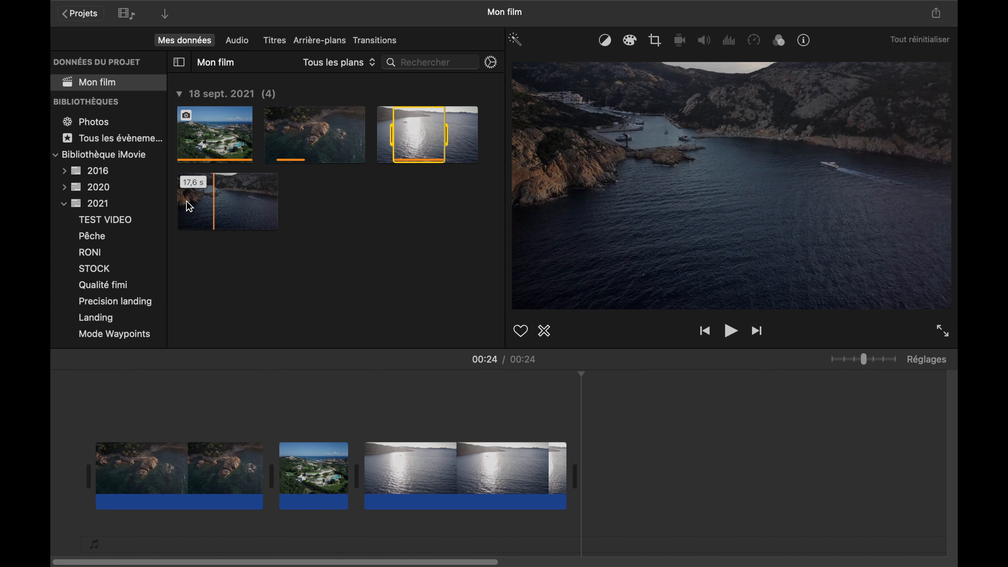
- Select about the first 10 s of the 17.6 s bay clip and append that range to the timeline
left_click(190, 202)
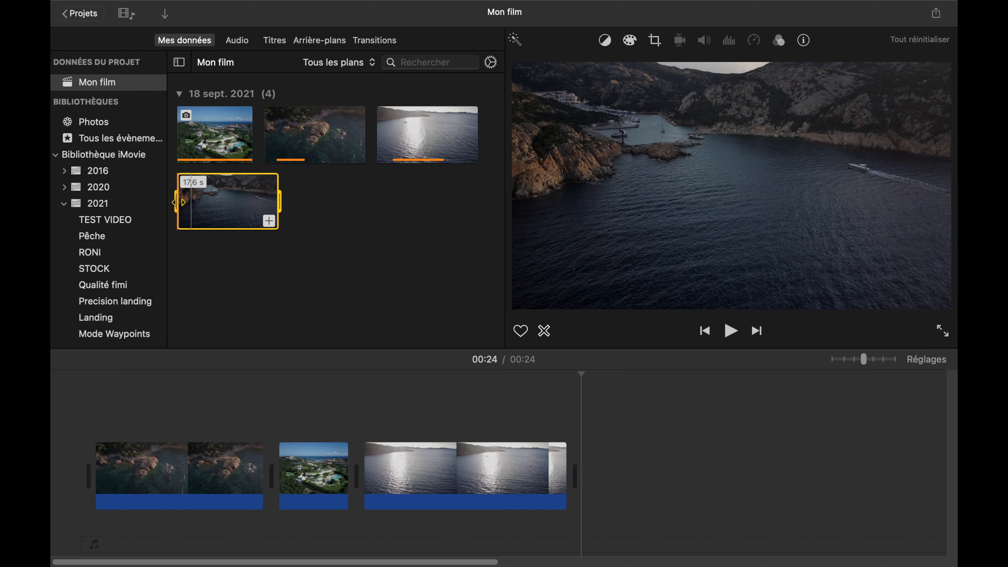
left_click_drag(278, 202, 235, 206)
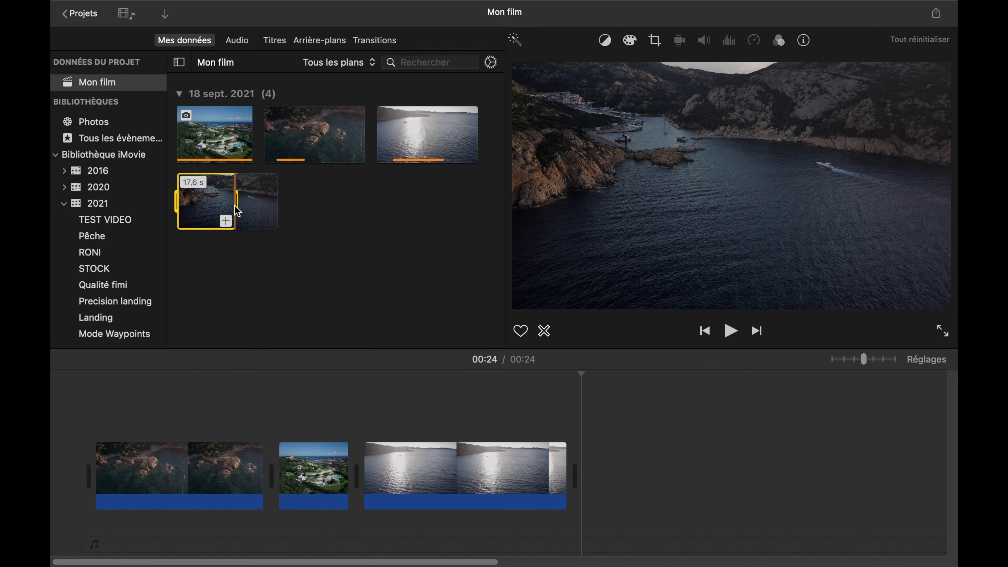
left_click(227, 223)
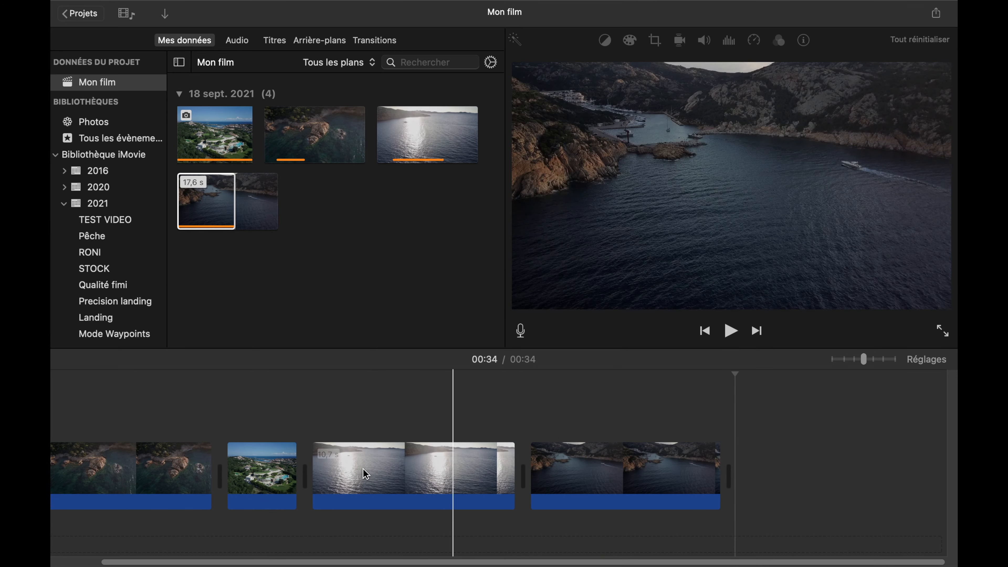
- Move the villa photo to the end of the timeline, after the bay clip
left_click_drag(273, 485, 744, 481)
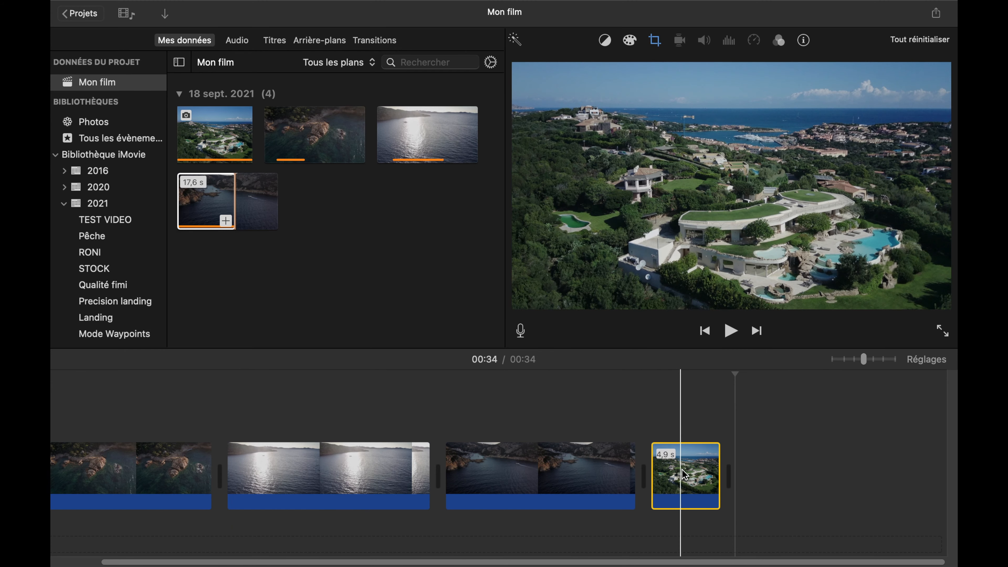
scroll(270, 437, "left", 2)
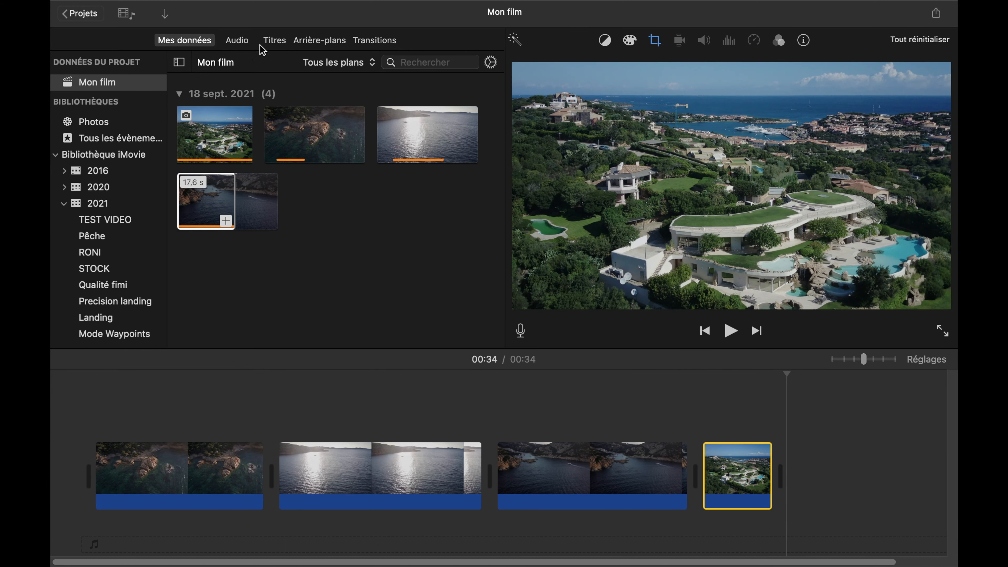
- Insert a Glissement title at the start of the timeline, before the rocky coast clip
left_click(275, 41)
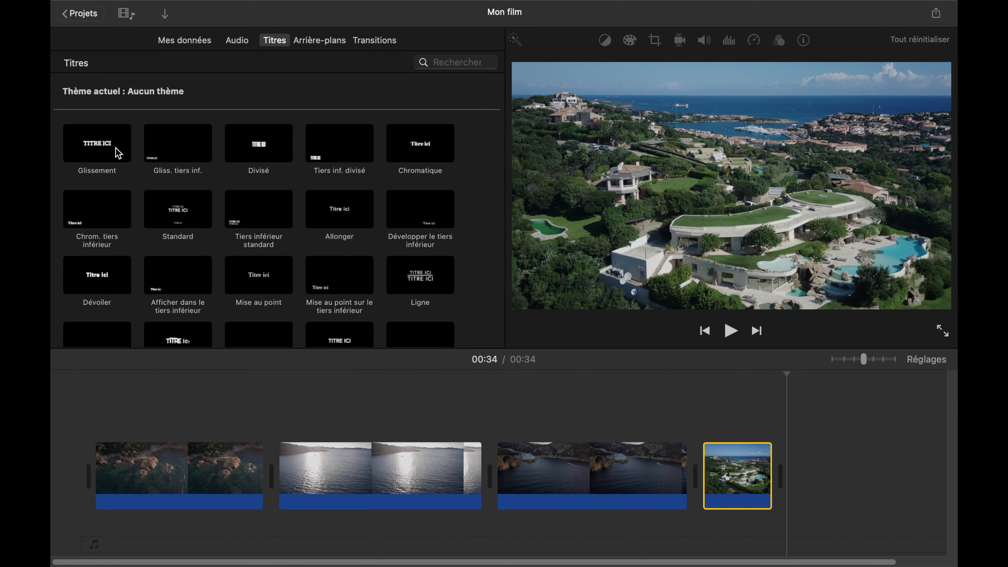
left_click_drag(101, 148, 76, 473)
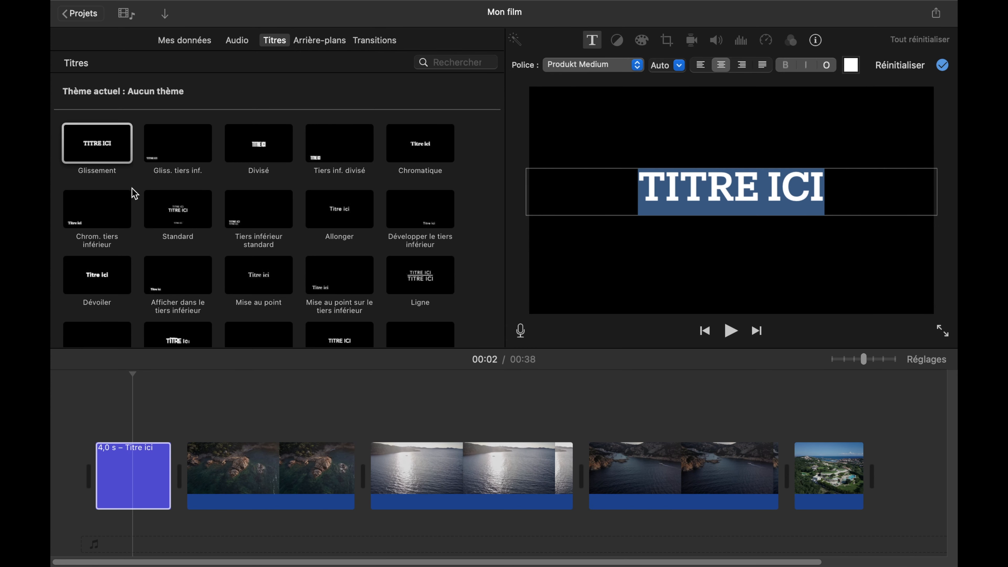
- Preview the Divisé title style in the title library
left_click(253, 148)
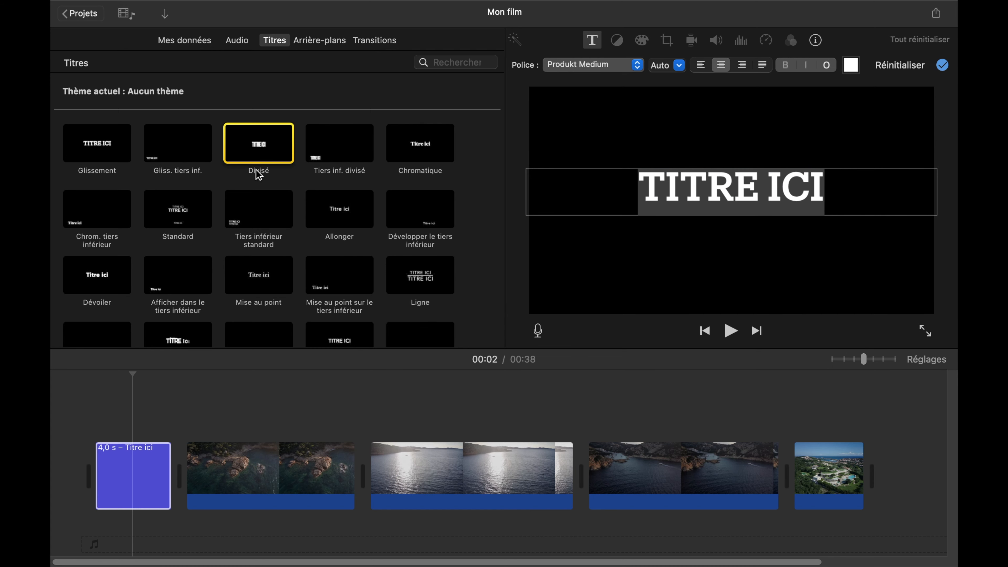
left_click(249, 146)
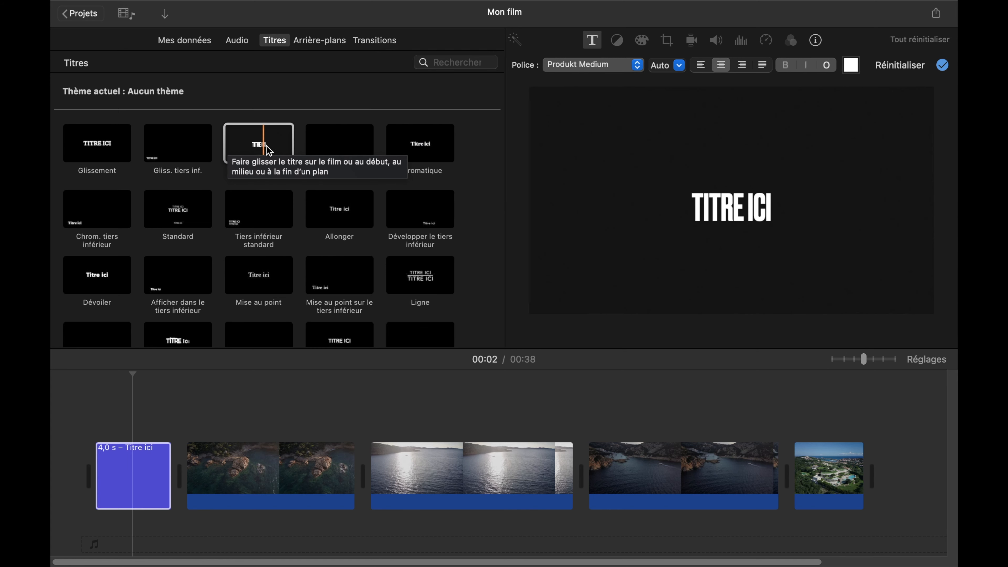
left_click(262, 147)
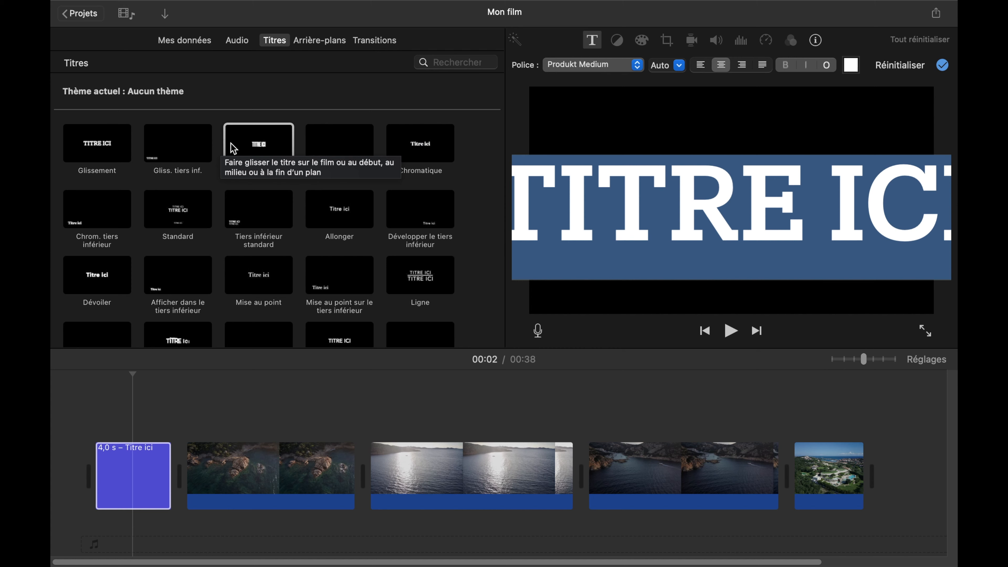
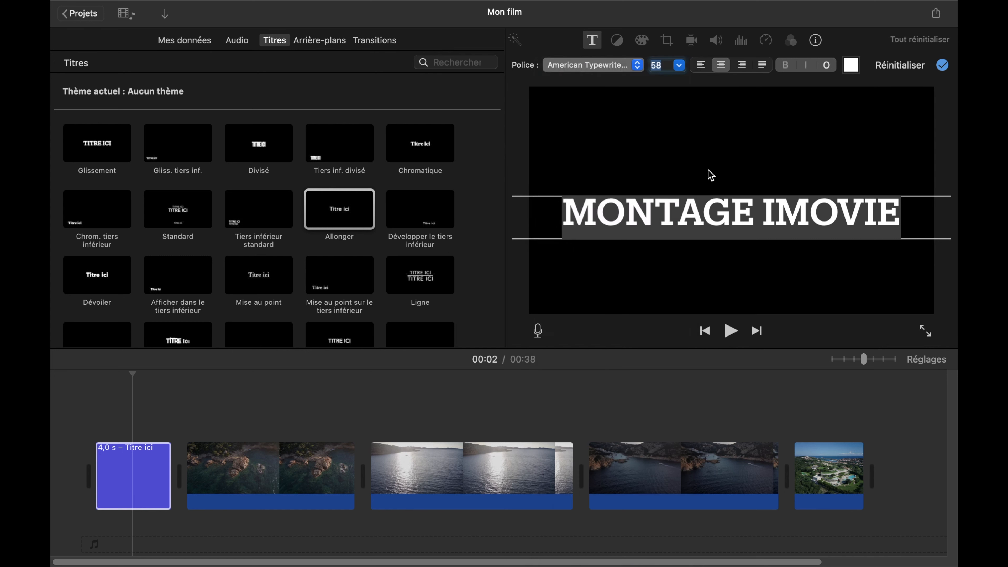
- Apply the MONTAGE IMOVIE text to the opening title and play the film from its start into the rocky coast clip
left_click(651, 133)
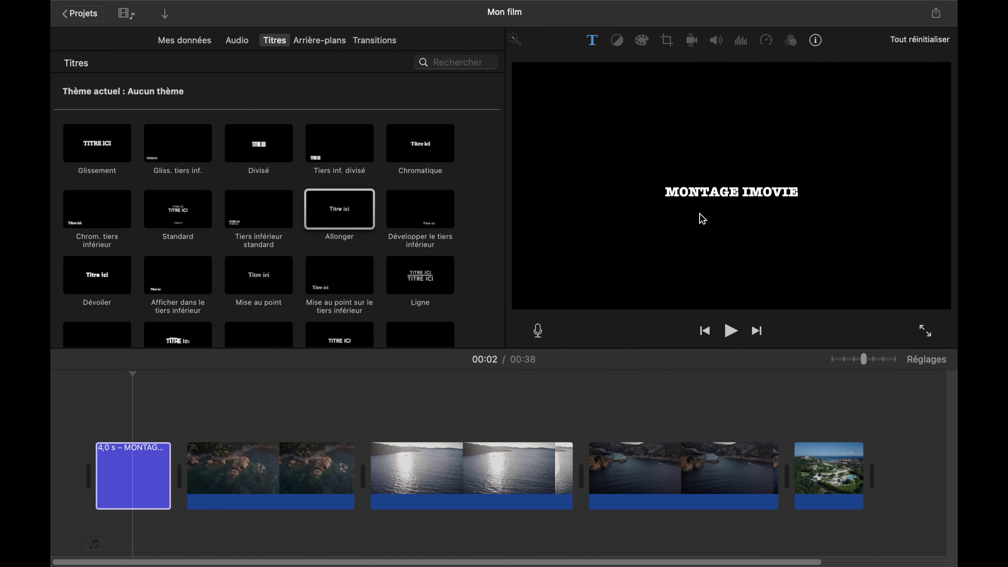
left_click(185, 440)
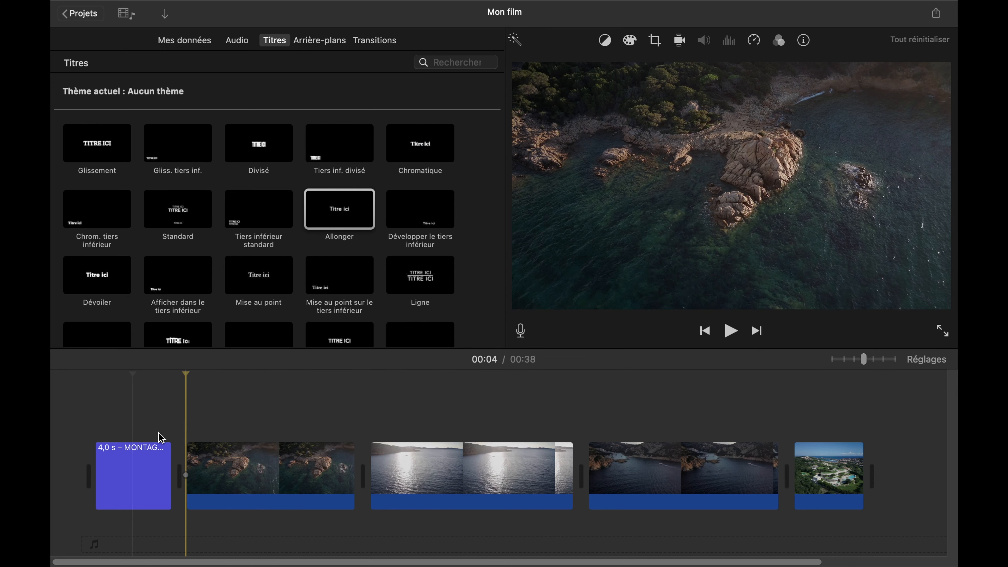
left_click(96, 432)
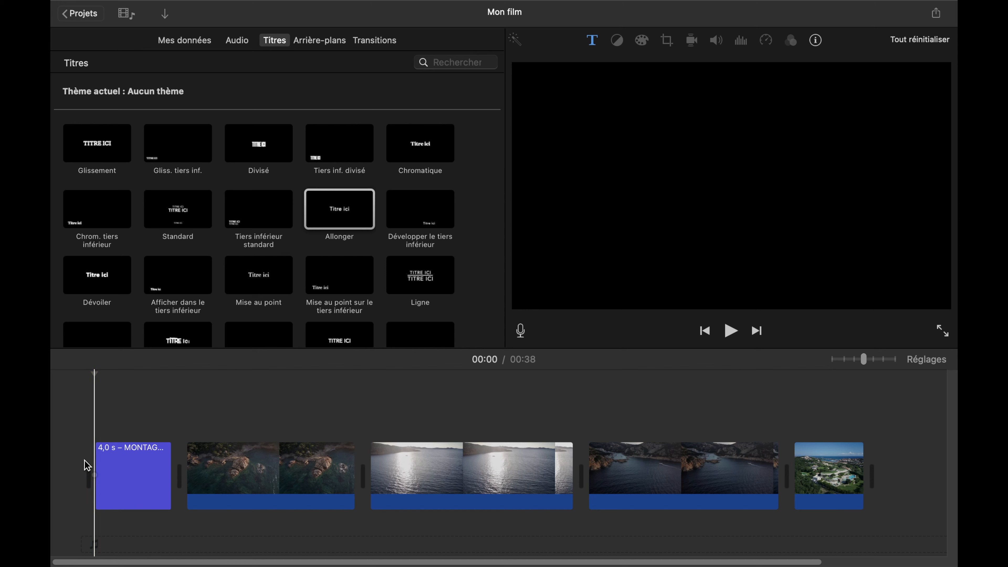
key("space")
key("space")
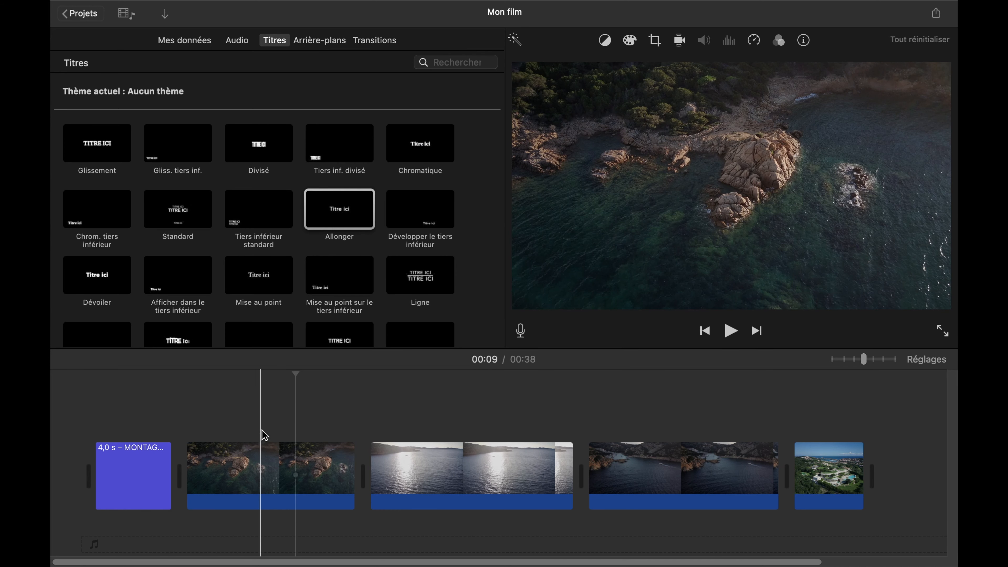
- Overlay a Chrom. tiers inférieur title on the rocky coast clip, starting about 1 s into it
left_click(100, 221)
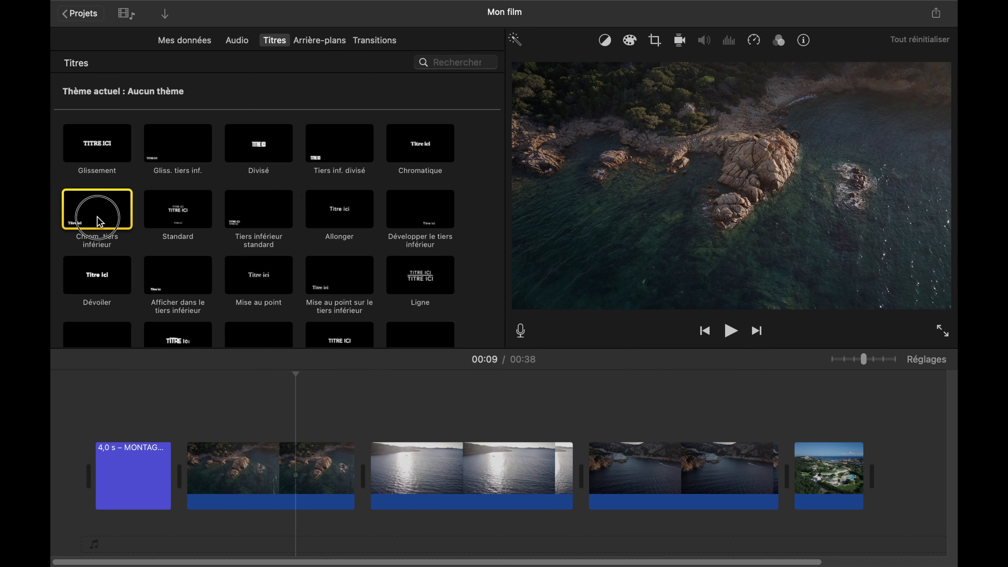
scroll(99, 221, "down", 2)
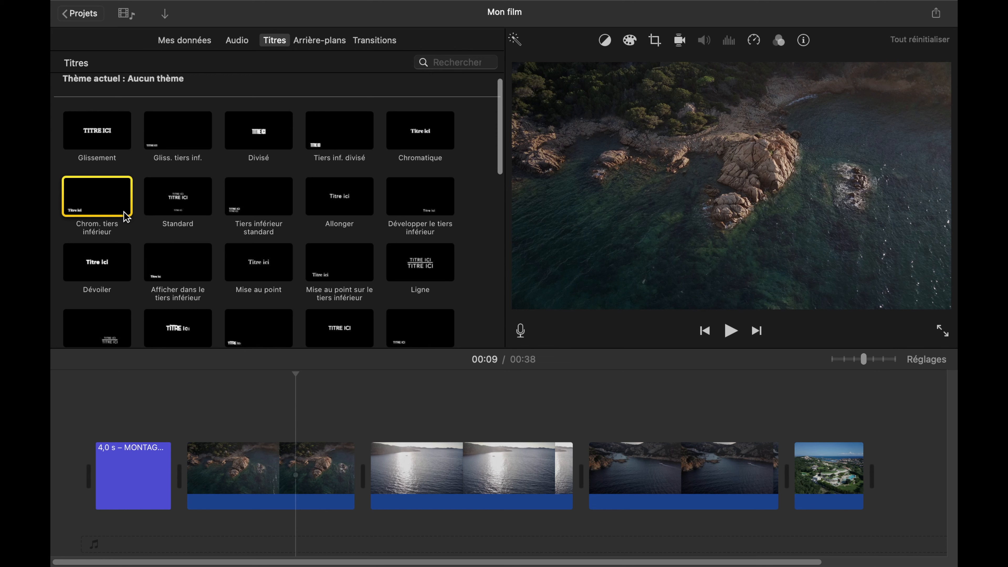
left_click_drag(168, 249, 215, 410)
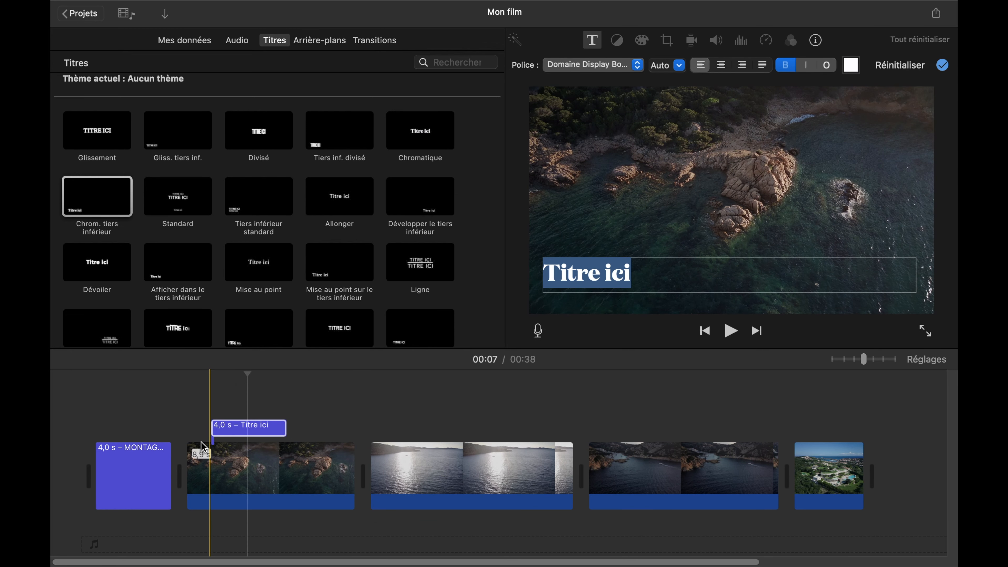
- Replace the lower-third title's placeholder text with Rochers
triple_click(634, 283)
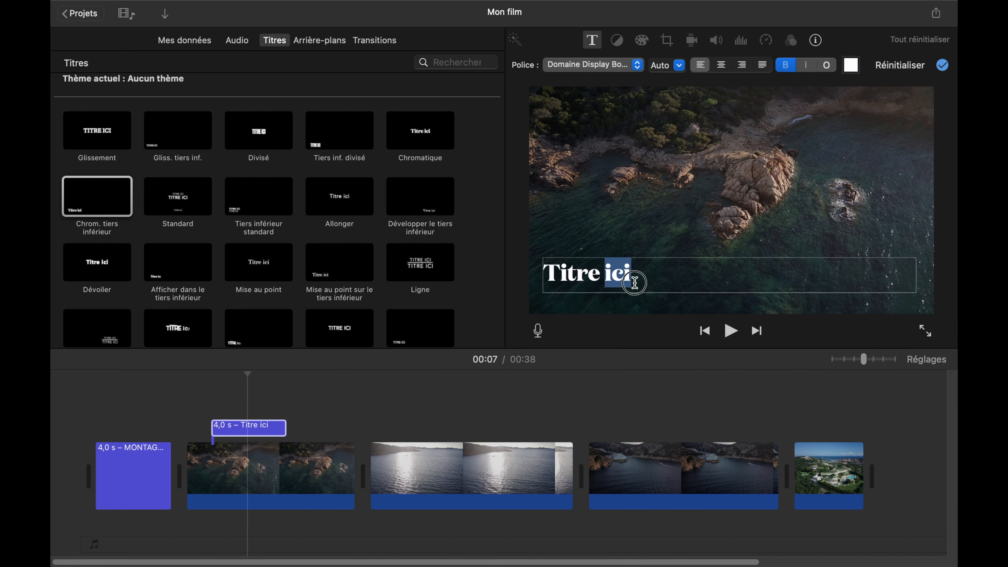
type("Roche")
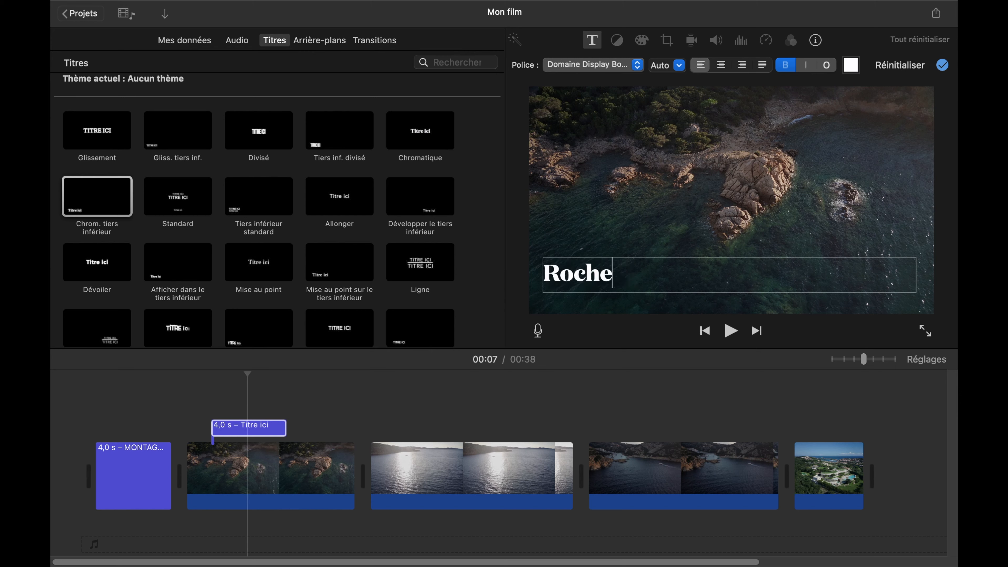
key("super+a")
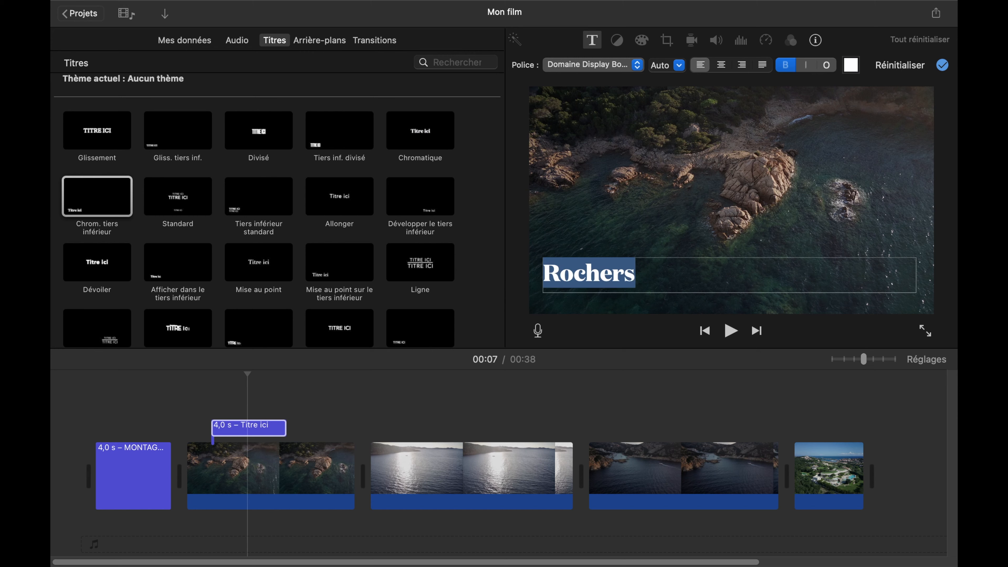
left_click(422, 398)
- Play the rocky coast clip to preview its Rochers title
left_click(329, 412)
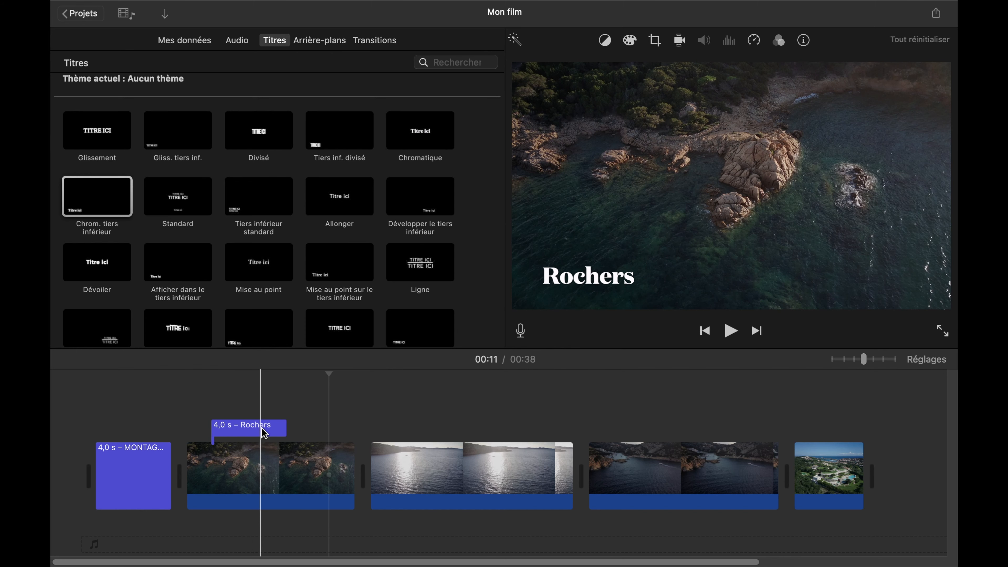
left_click(197, 415)
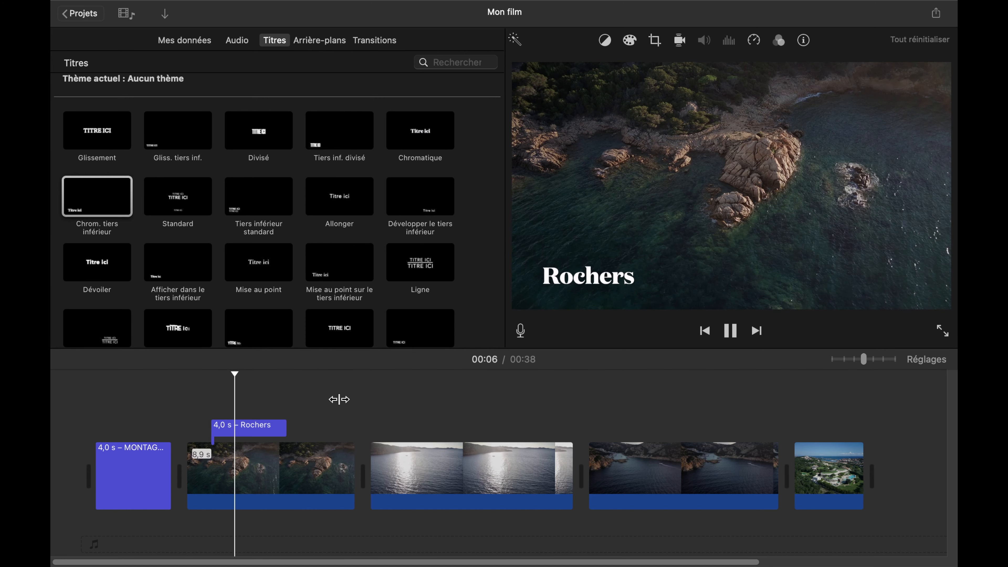
left_click(338, 411)
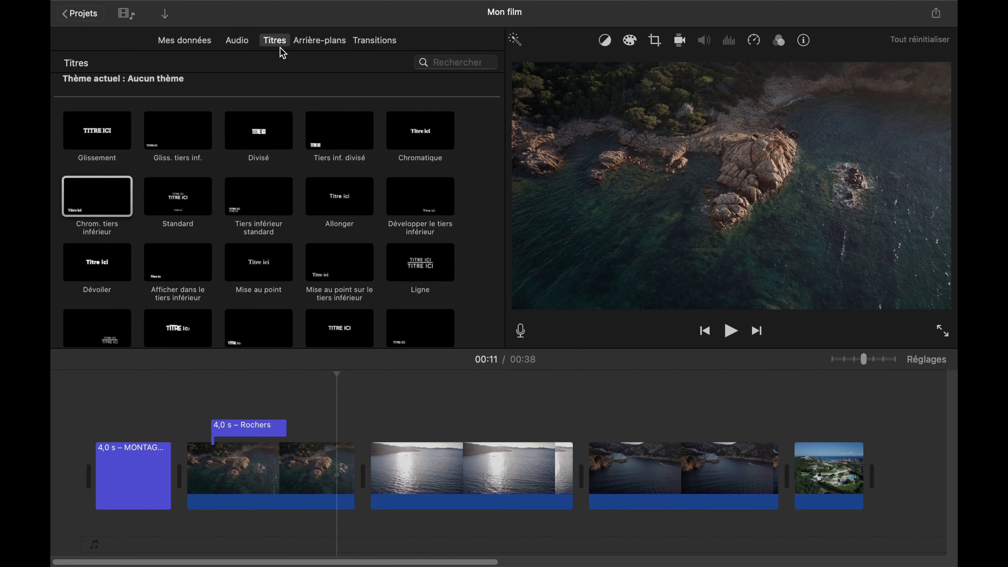
- Add a Fondu enchaîné transition between the rocky coast clip and the sunlit sea clip
left_click(378, 40)
left_click(87, 152)
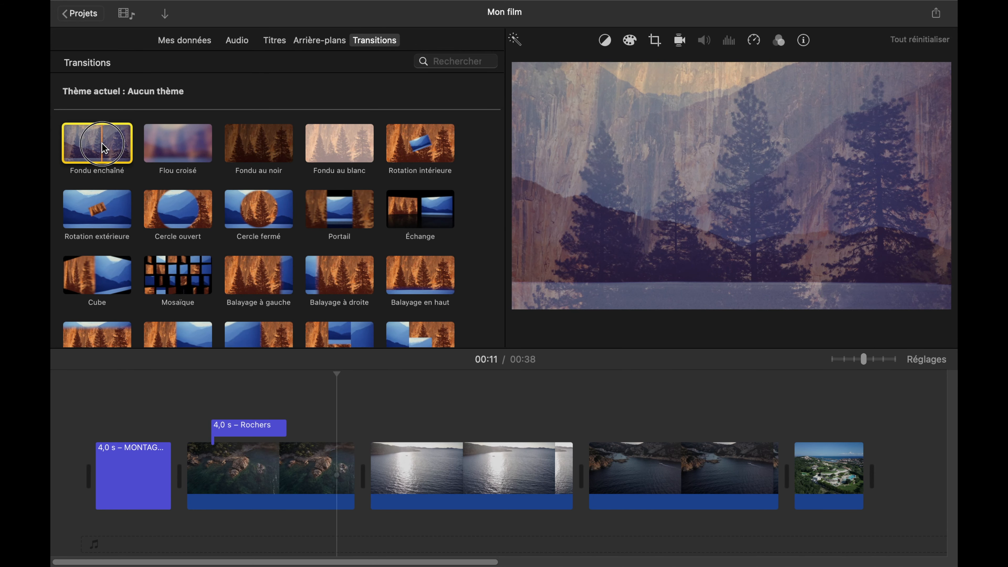
left_click_drag(104, 149, 355, 476)
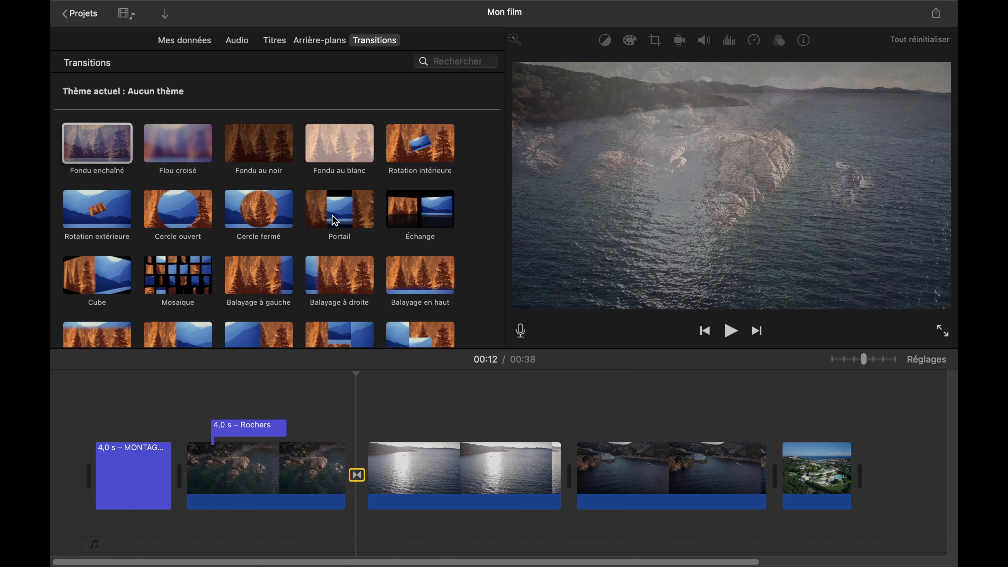
- Swap the transition after the rocky coast clip to Portail and back to Fondu enchaîné
left_click_drag(331, 223, 357, 484)
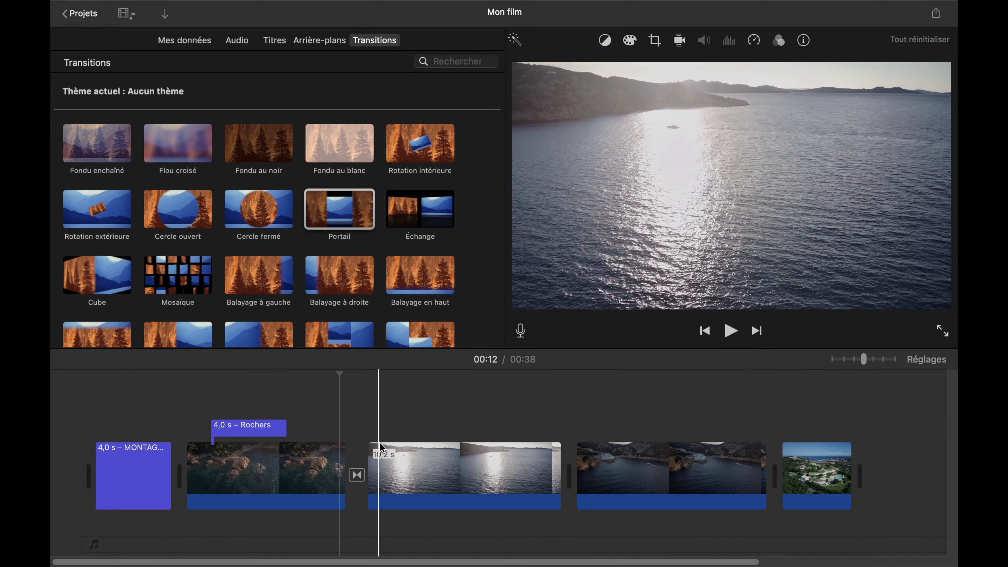
left_click_drag(107, 156, 359, 482)
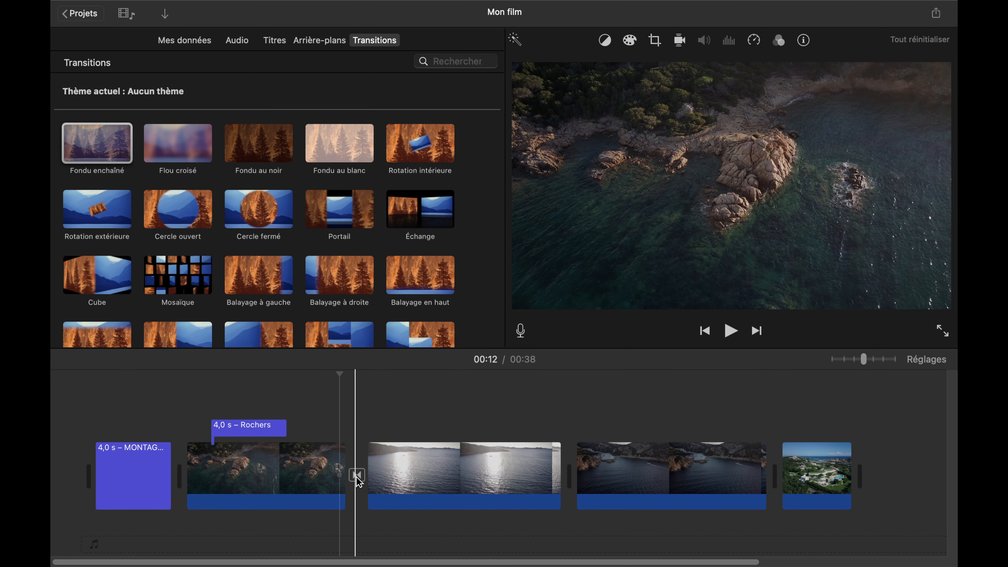
- Add Fondu enchaîné transitions between the sunlit sea and bay clips and between the bay clip and the villa photo
left_click_drag(112, 151, 558, 481)
left_click(110, 144)
left_click_drag(529, 247, 740, 499)
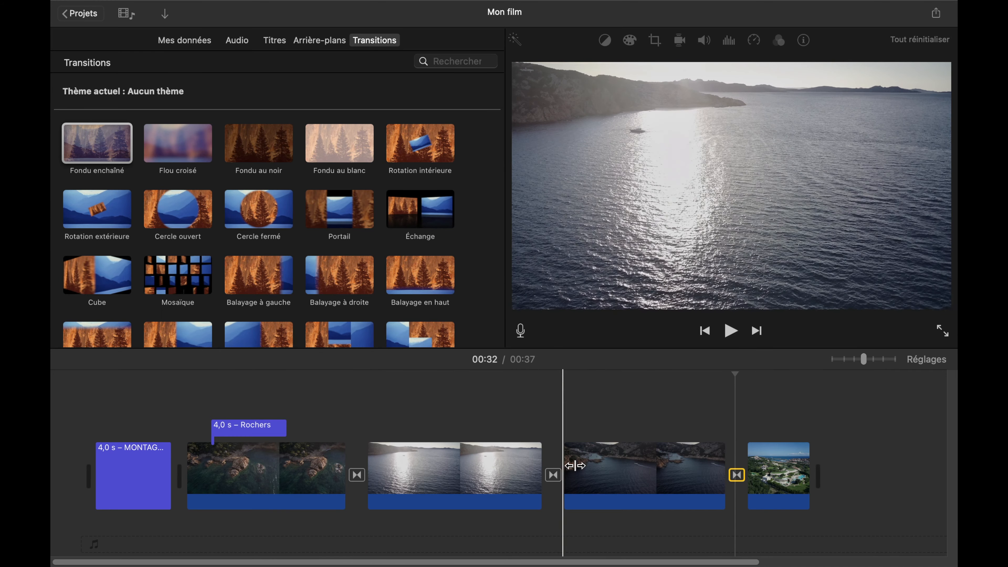
- Extend the end of the sunlit sea clip to make it 14.0 s long
left_click(484, 486)
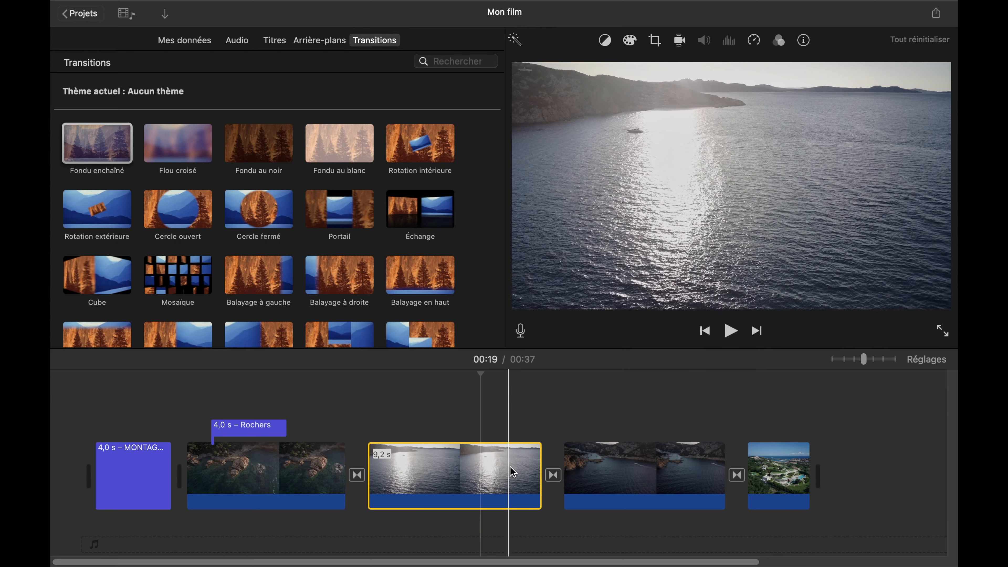
left_click(540, 467)
left_click_drag(541, 467, 634, 467)
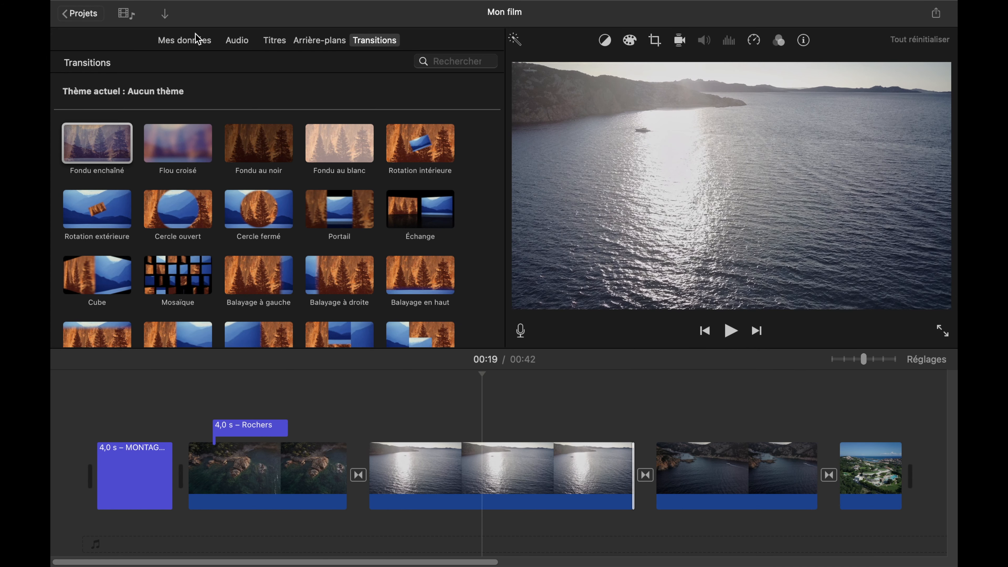
- Show the project media and shorten the sunlit sea clip from its end to 6.6 s
left_click(199, 41)
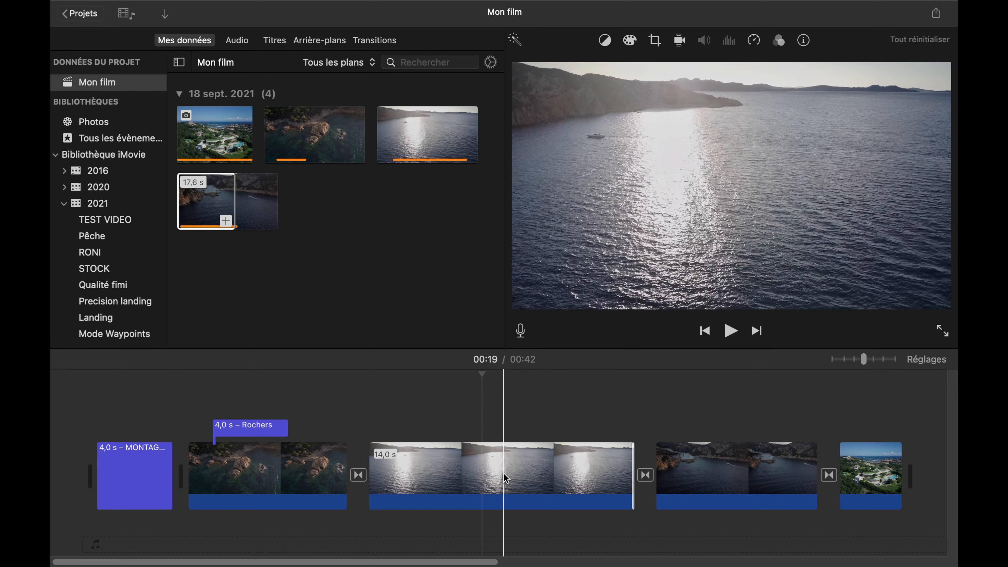
left_click(618, 479)
left_click_drag(633, 465, 493, 482)
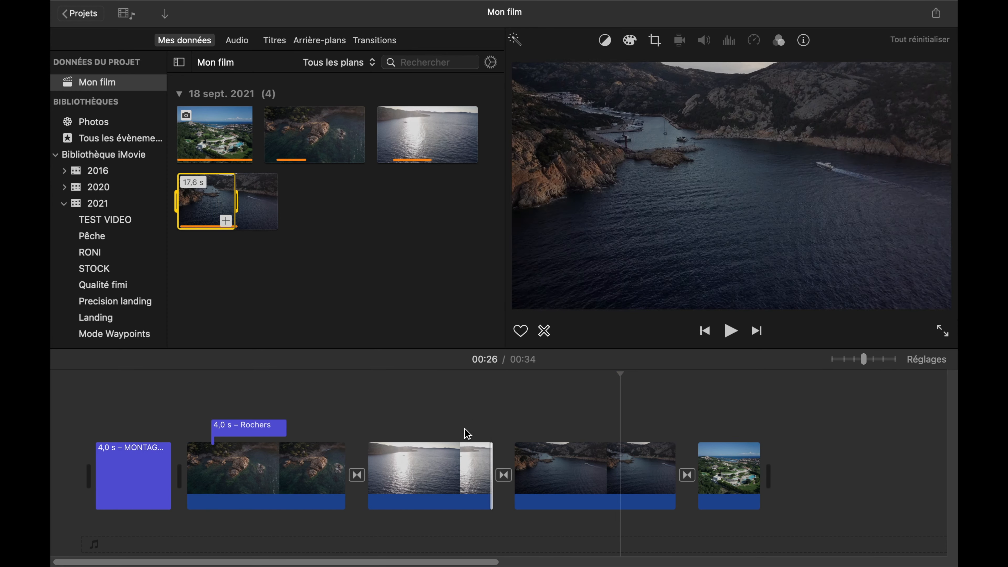
- Lengthen the sunlit sea clip at its end to 10.6 s
left_click(452, 471)
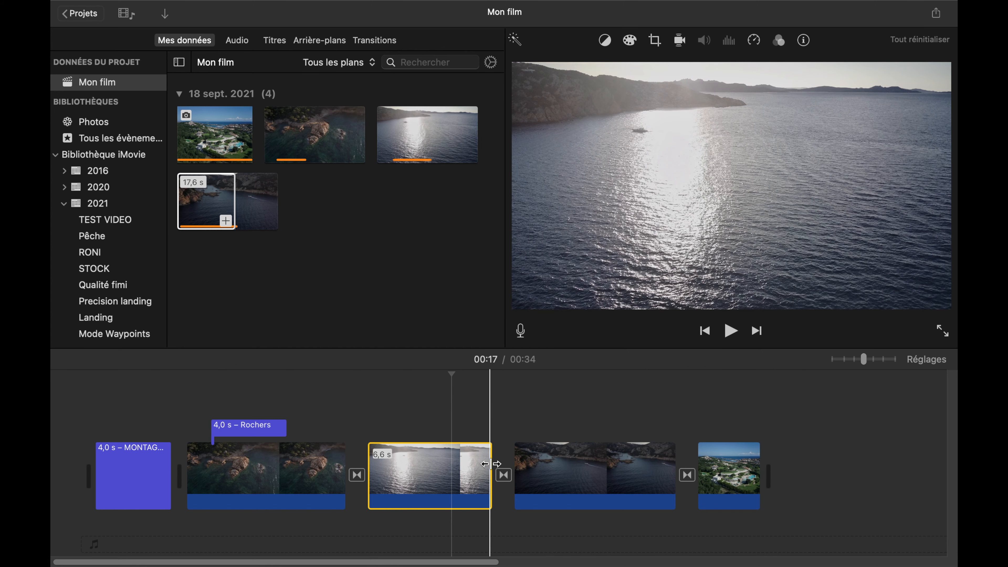
left_click_drag(491, 464, 572, 457)
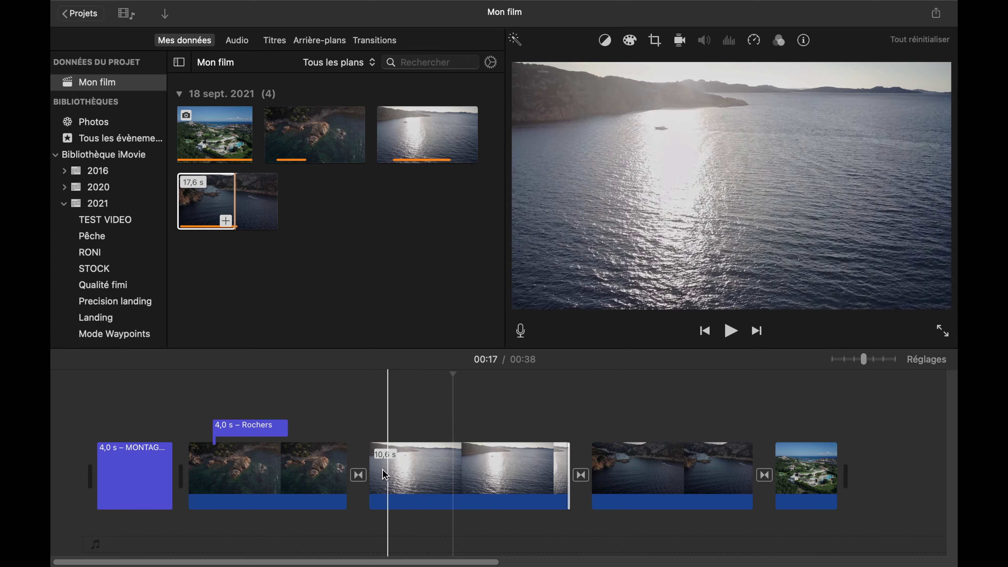
- Trim about 2 s off the start of the sunlit sea clip and play the film from the beginning
left_click_drag(371, 458, 461, 460)
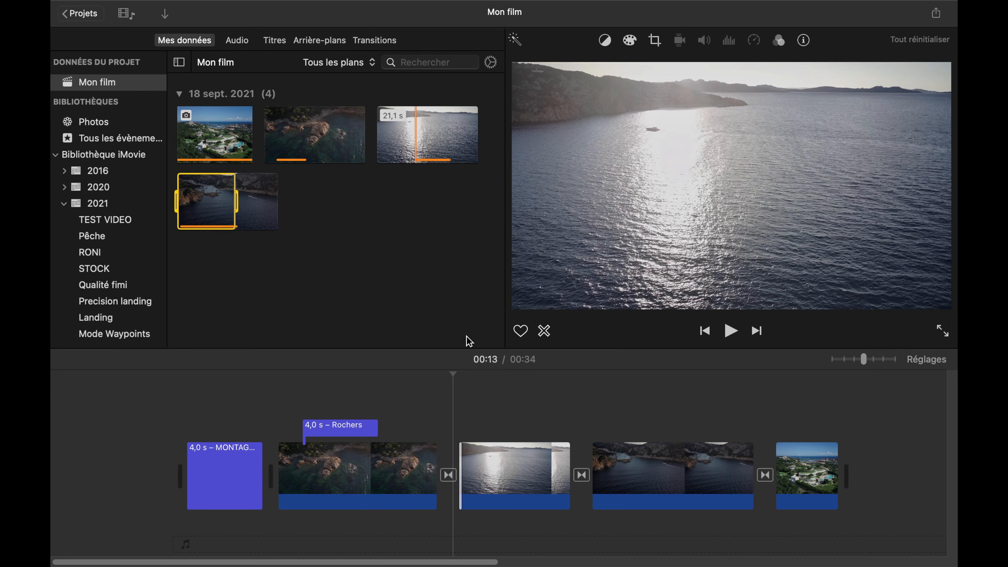
left_click(476, 490)
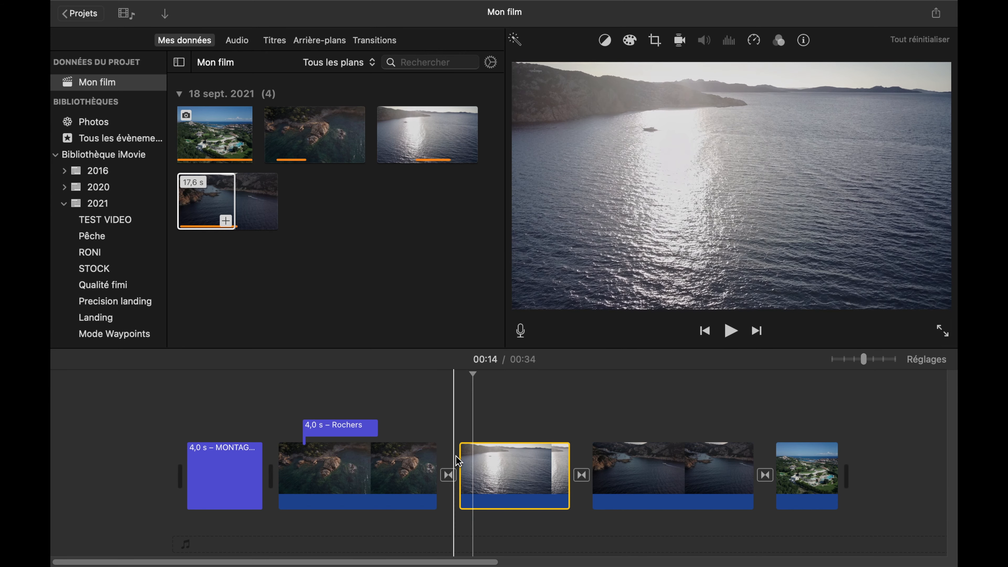
left_click_drag(461, 462, 404, 462)
left_click(106, 423)
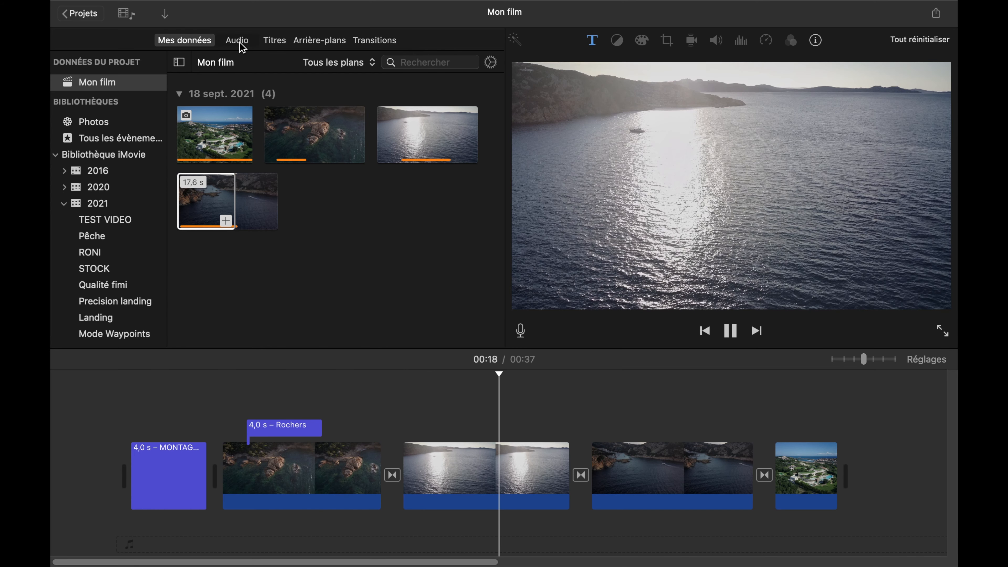
- Find the 1:53 Serge Quadrado Sport Surf track in the music library and listen to it
left_click(238, 40)
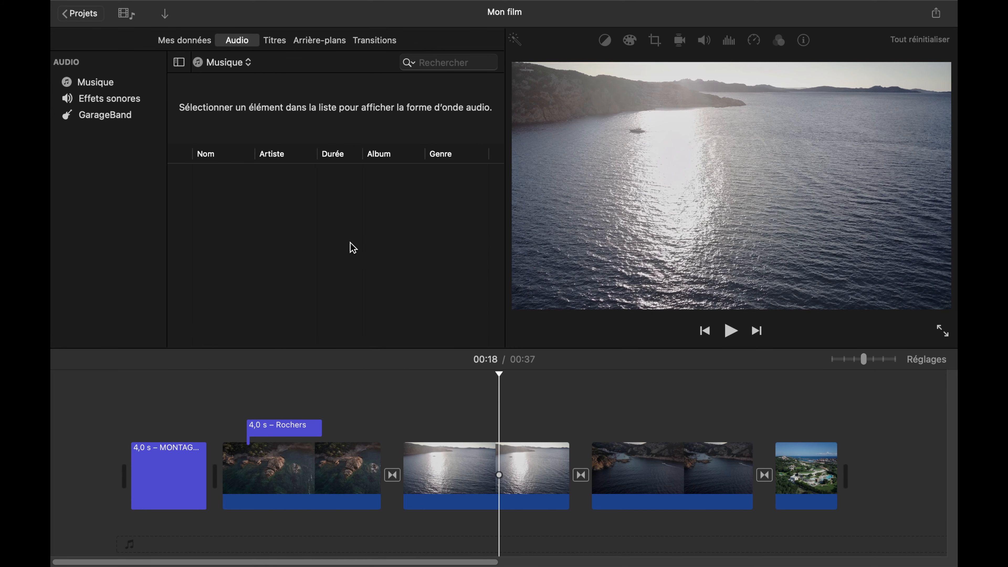
scroll(363, 211, "down", 2)
scroll(366, 215, "down", 5)
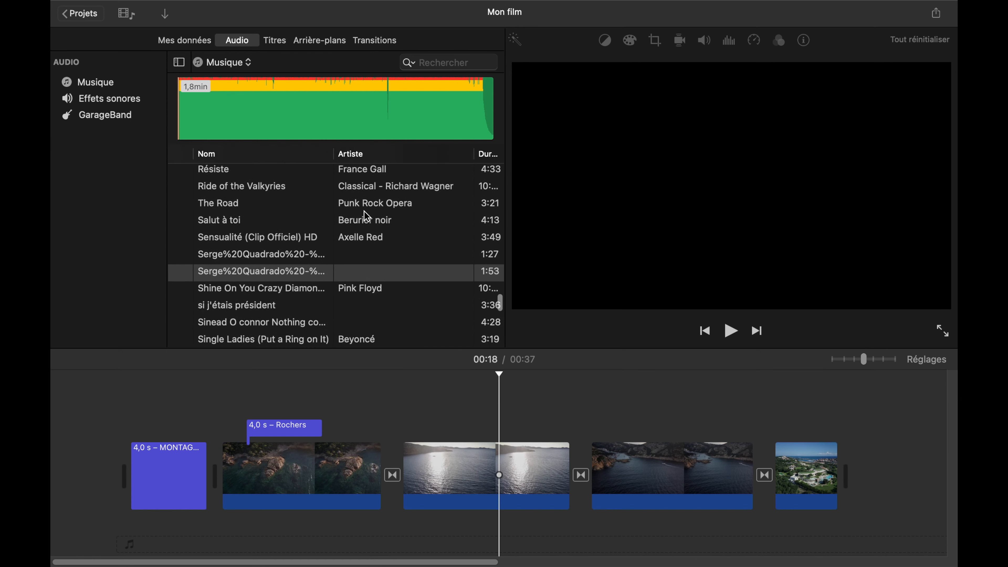
left_click(280, 249)
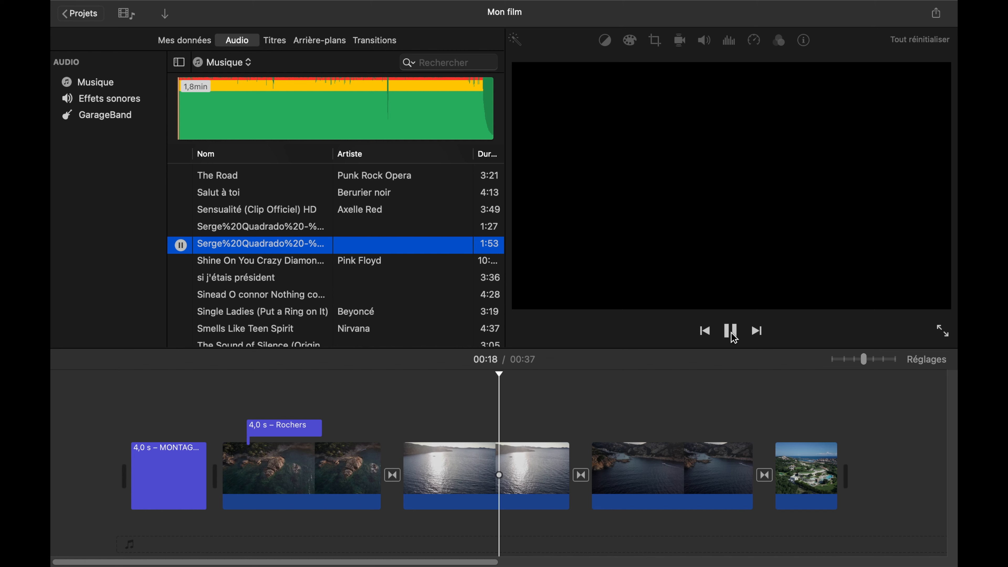
key("F12")
key("space")
scroll(241, 242, "down", 1)
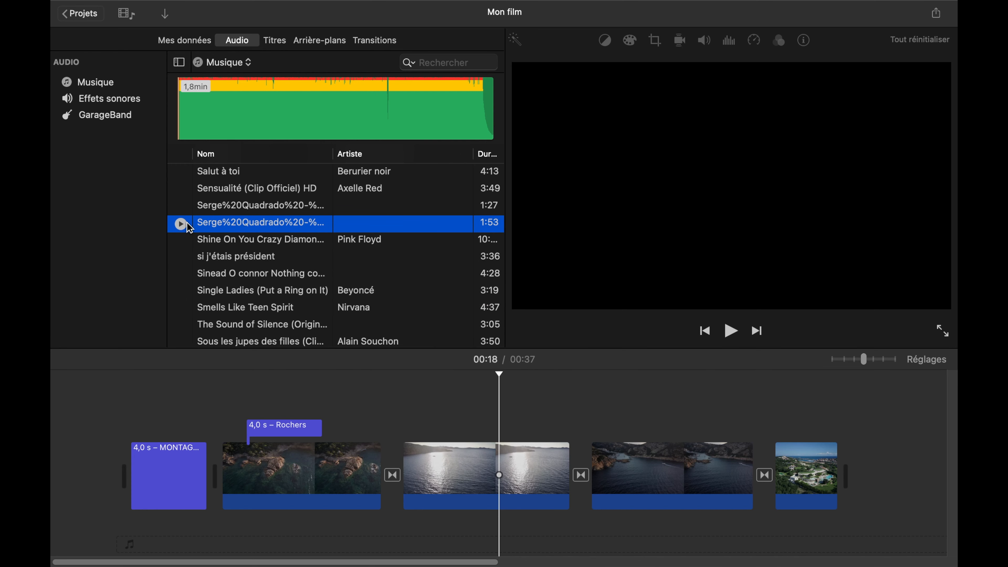
- Place the Sport Surf track beneath the clips, aligned with the start of the opening title
left_click_drag(218, 228, 214, 506)
left_click_drag(188, 518, 124, 528)
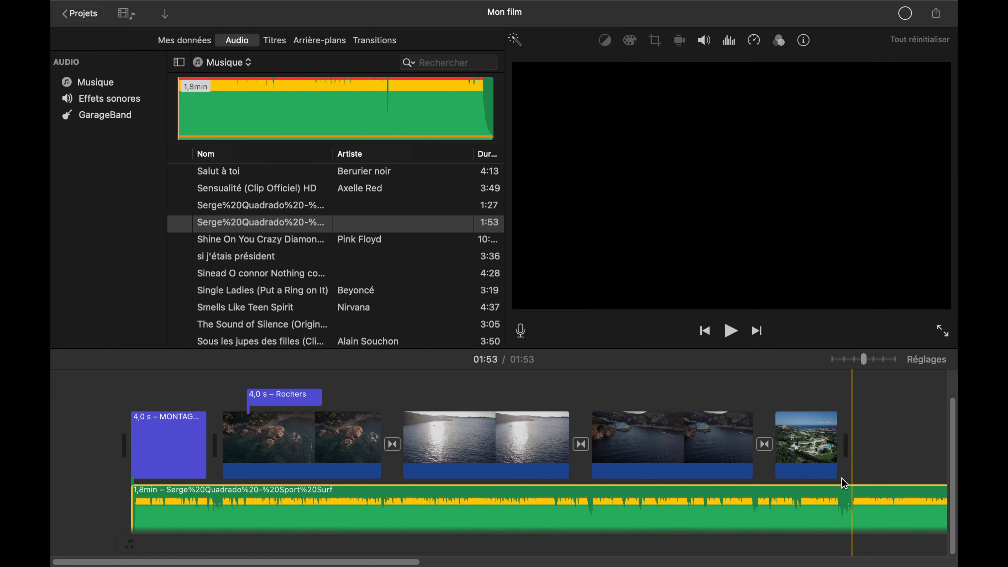
- Split the music at the end of the villa photo, delete the excess part, and return to the film's start
key("super+b")
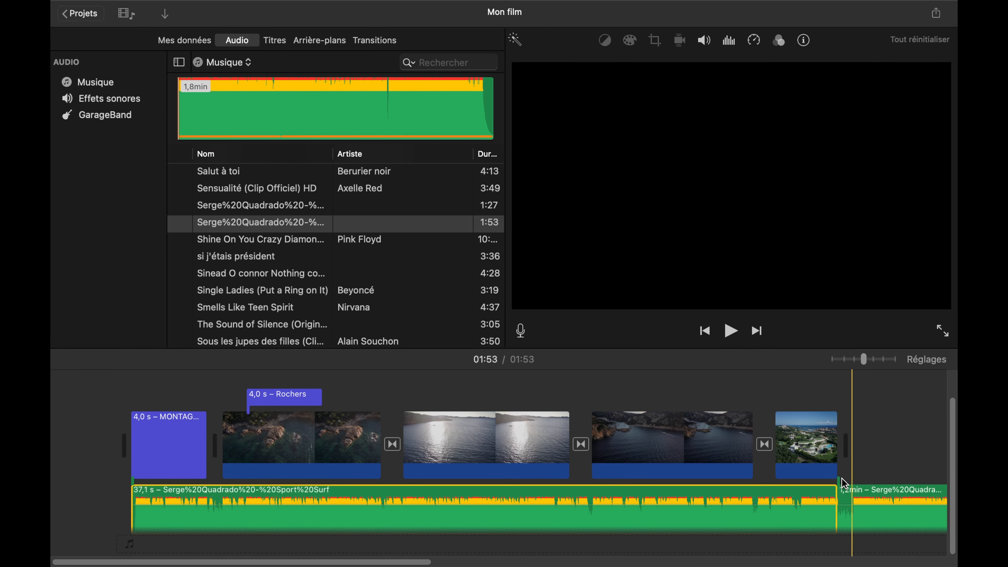
left_click(861, 513)
key("Delete")
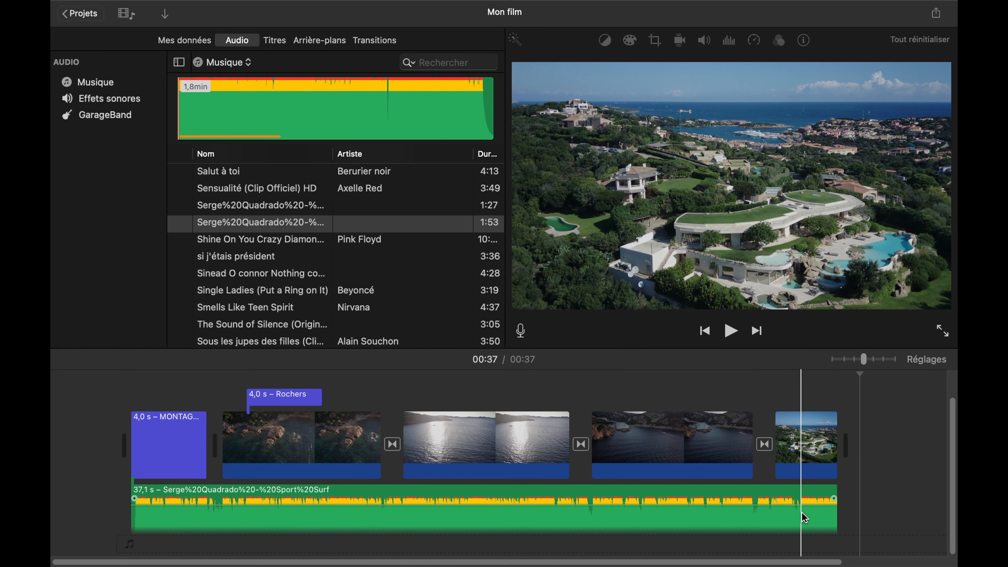
left_click(115, 449)
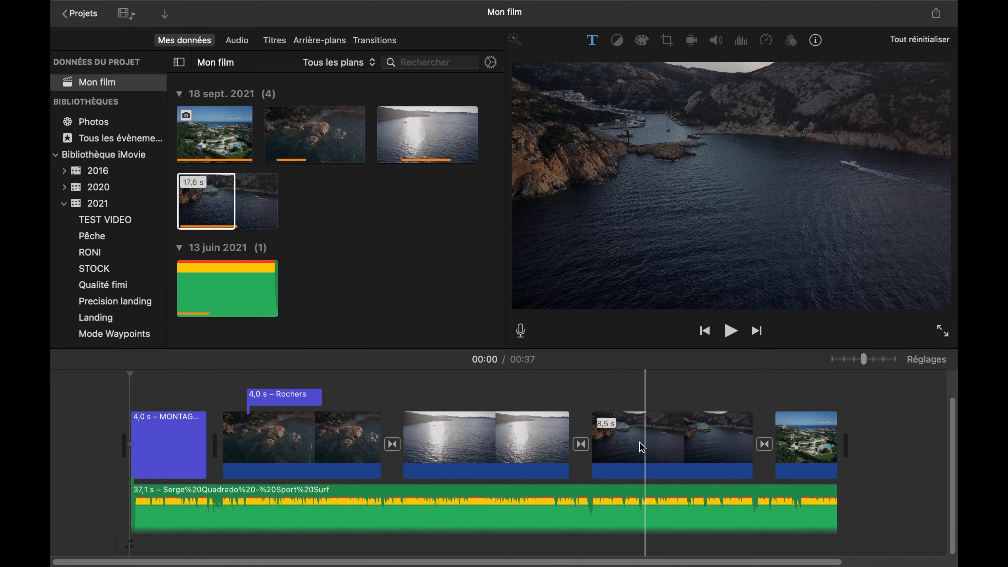
- Place the dark cove clip above the sunlit sea clip and trim both its ends to about 2.6 s
left_click(626, 450)
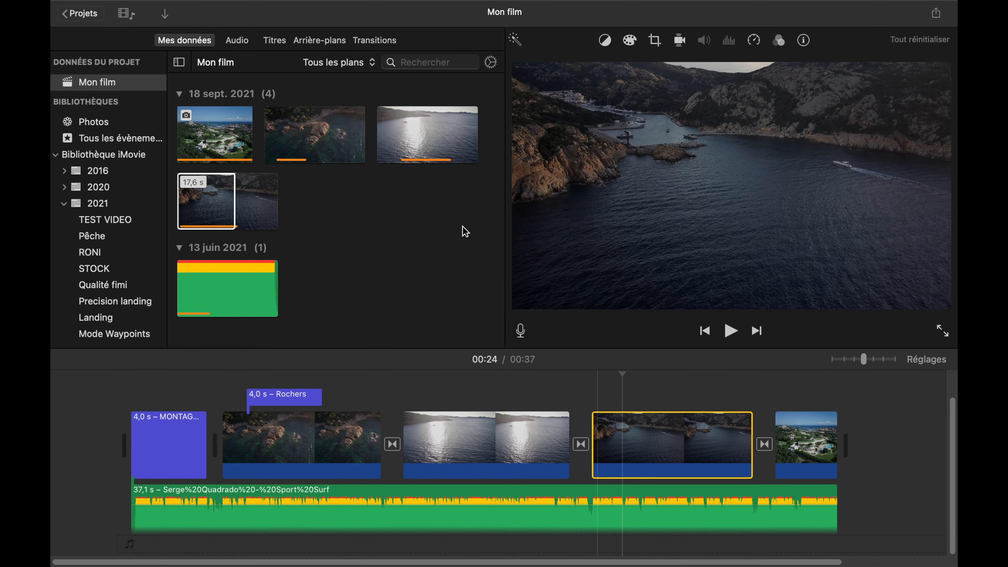
left_click(644, 441)
left_click_drag(644, 440, 458, 395)
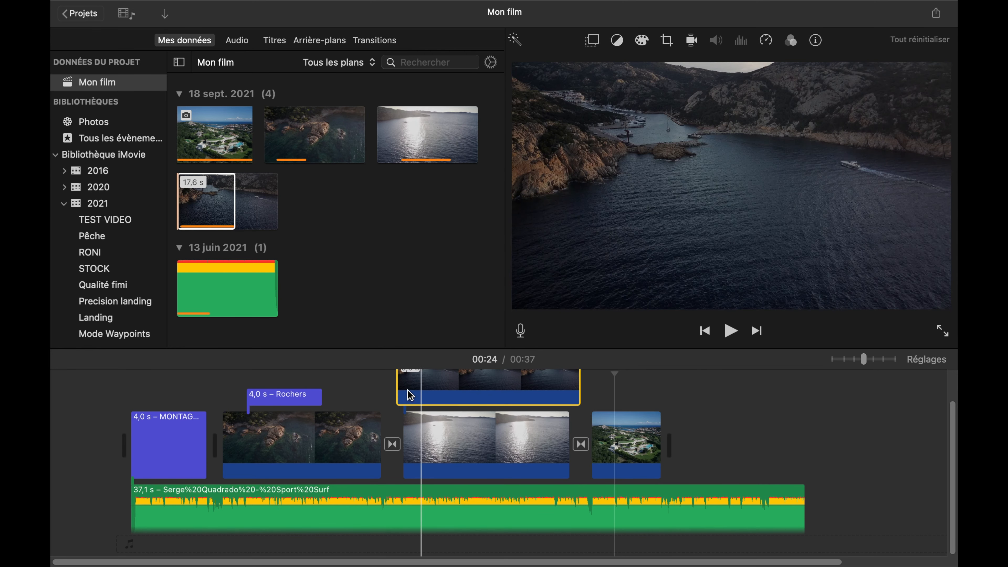
left_click_drag(398, 387, 470, 389)
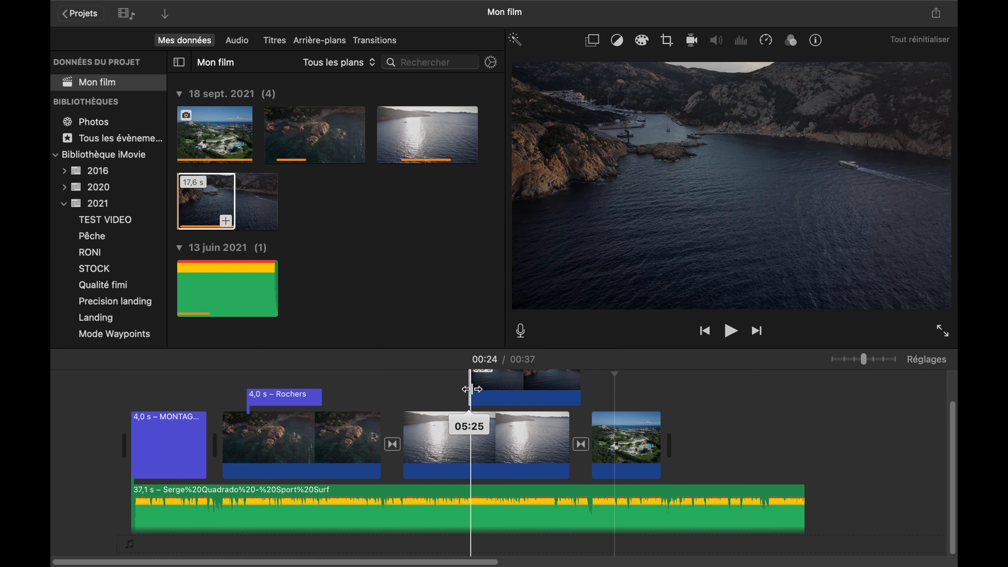
left_click_drag(579, 388, 512, 394)
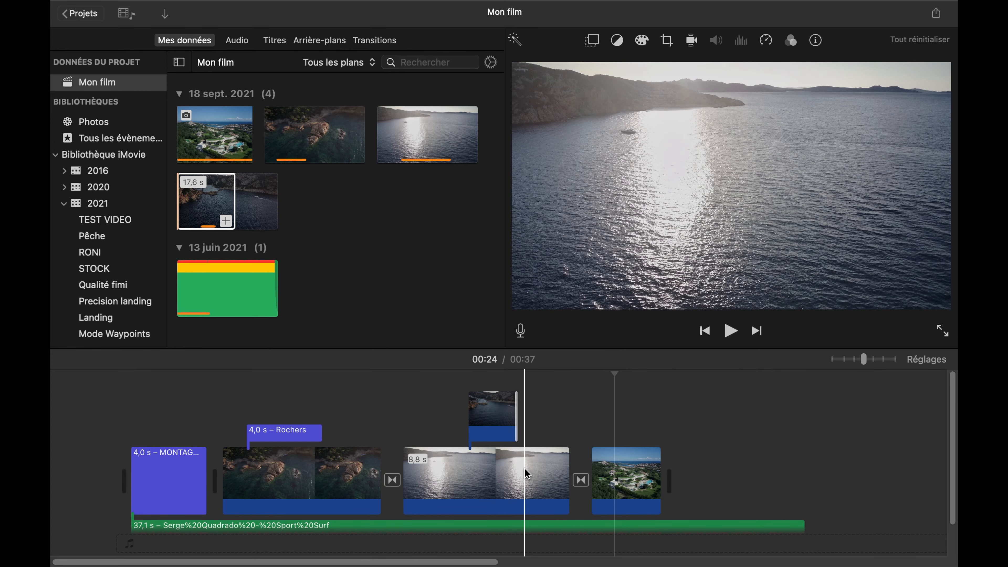
- Set the overlaid cove clip to split screen (Écran scindé) with the sunlit sea clip and preview it
left_click(489, 433)
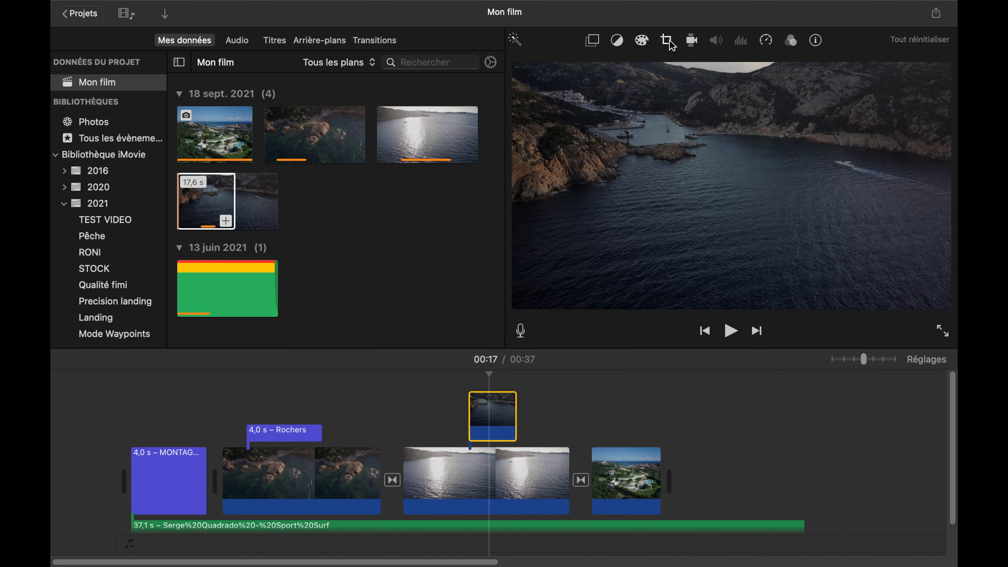
left_click(593, 40)
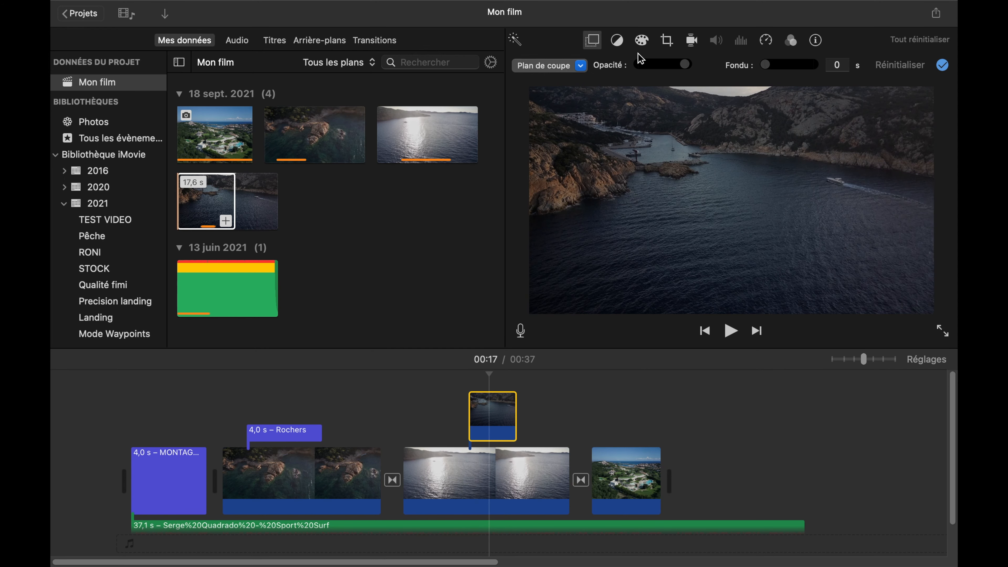
left_click(581, 67)
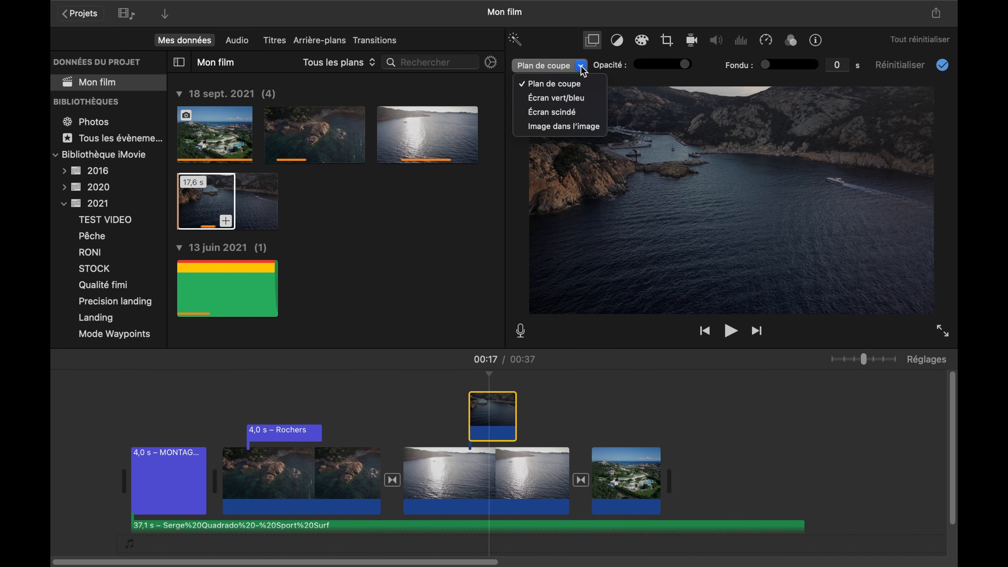
left_click(565, 112)
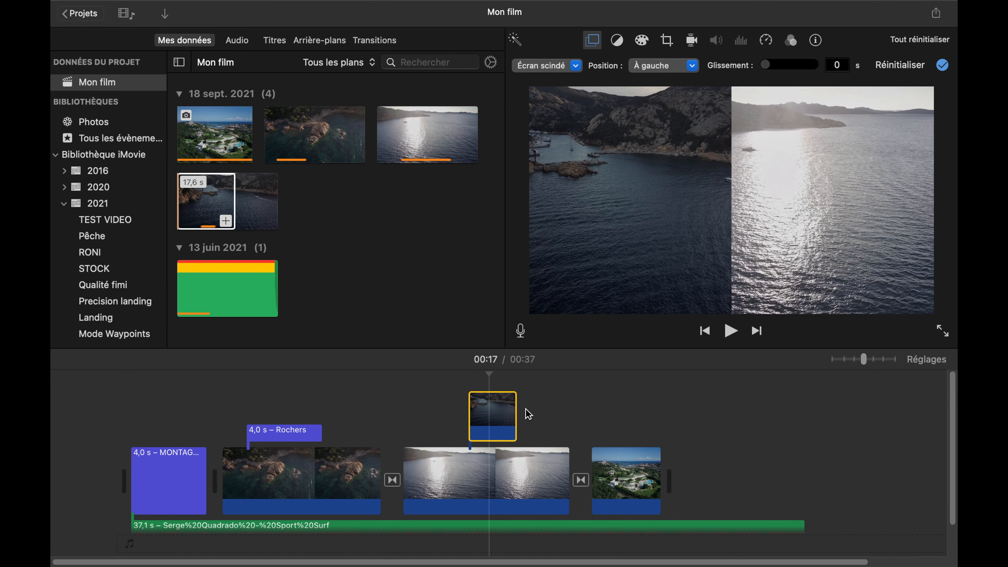
left_click(446, 438)
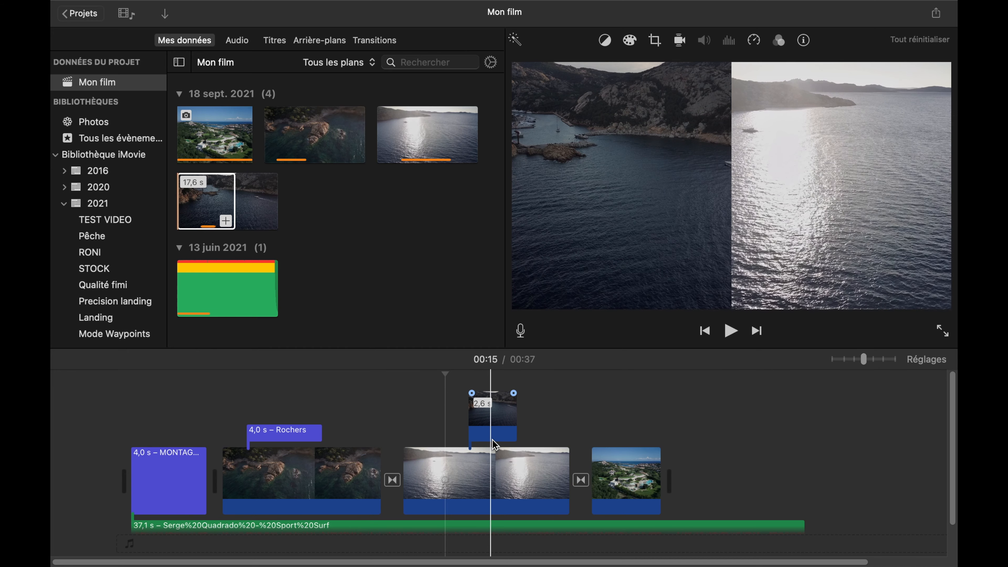
- Set the overlaid cove clip to picture in picture, move its inset to the frame's lower-right corner, and preview it
left_click(496, 424)
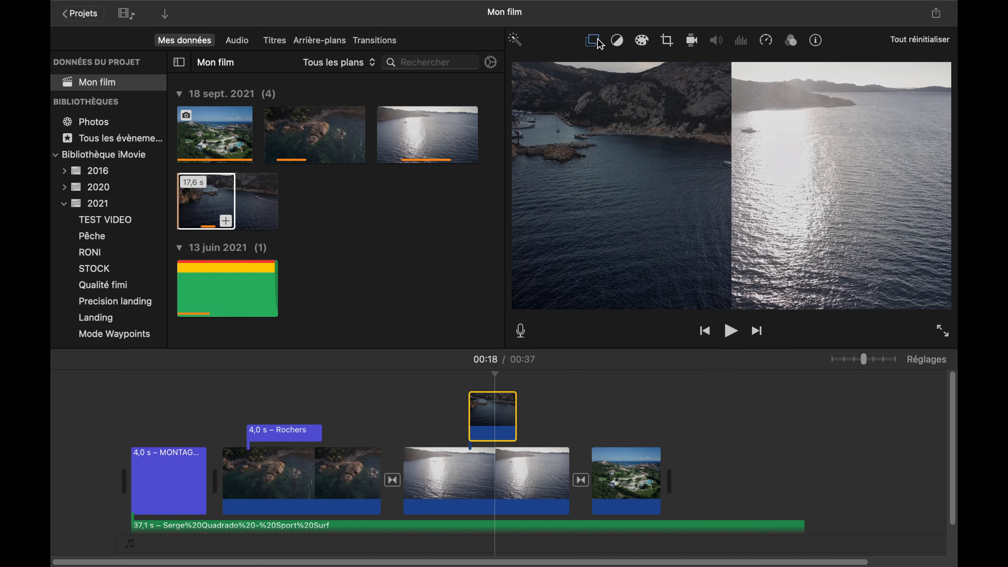
left_click(594, 40)
left_click(570, 66)
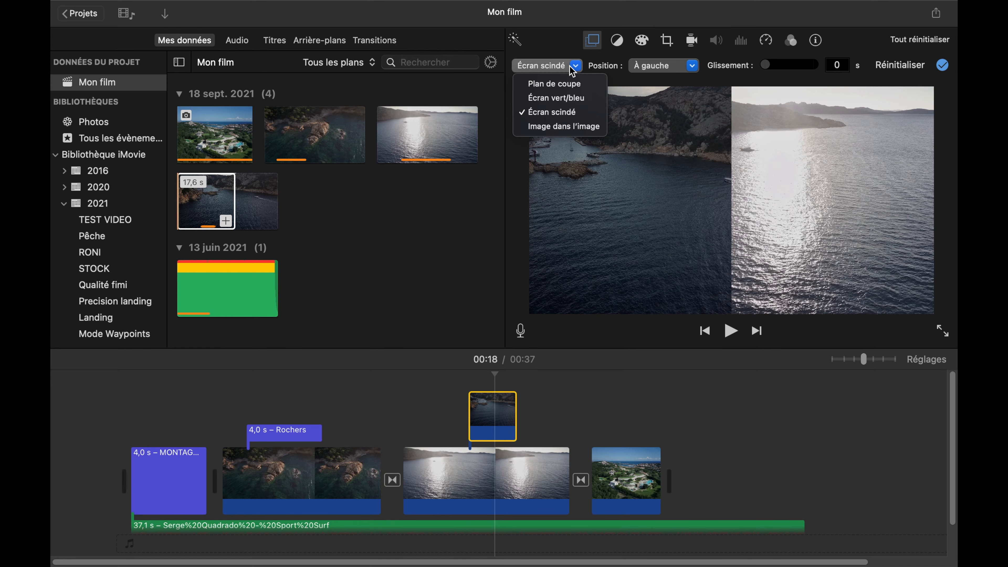
left_click(566, 133)
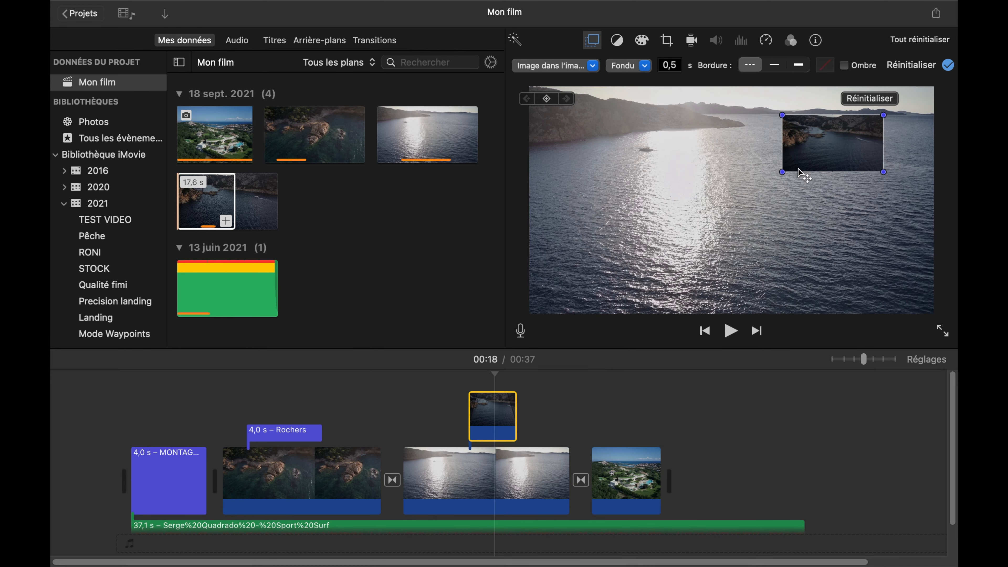
left_click_drag(833, 156, 851, 282)
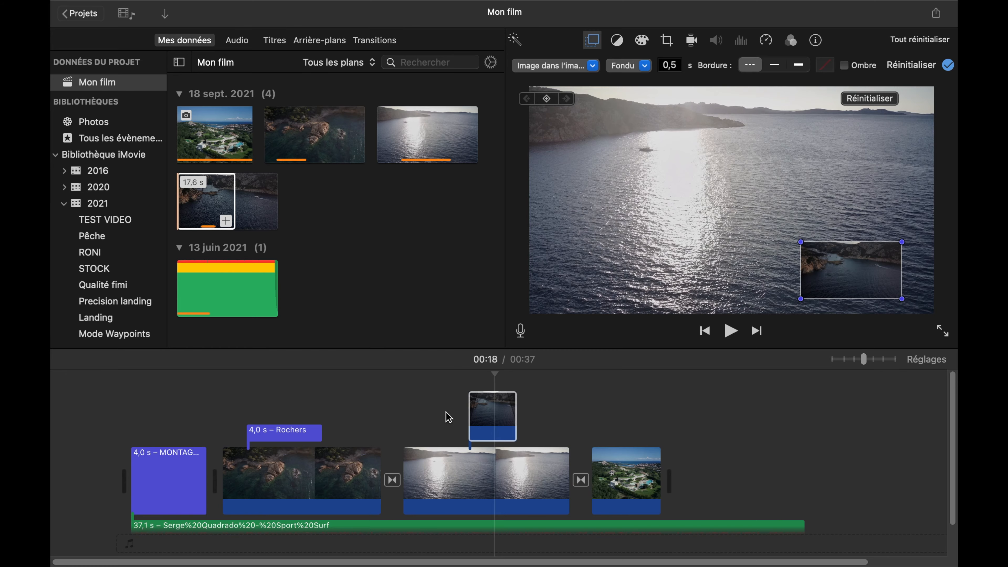
left_click(445, 427)
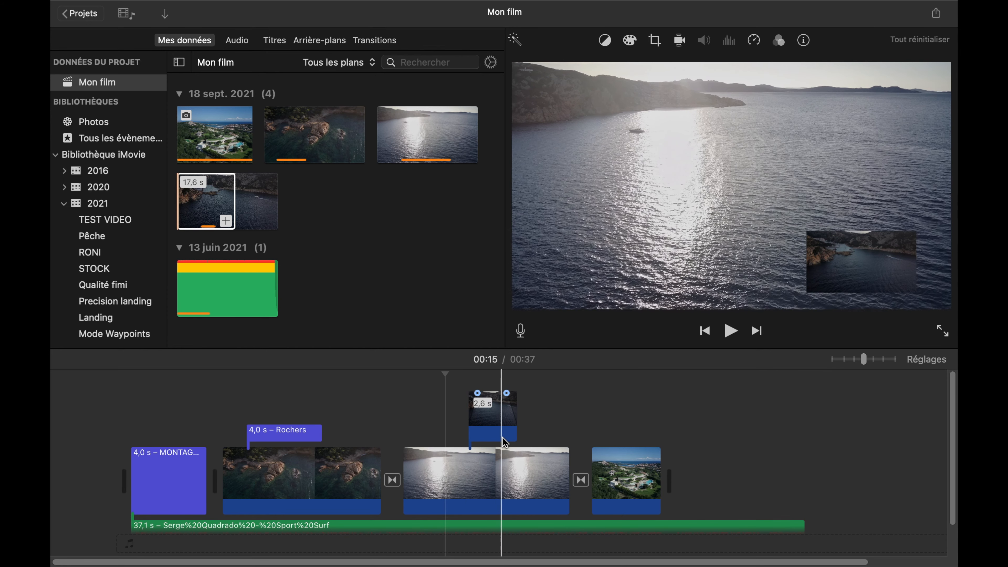
- Extend the start of the overlaid cove clip so that it lasts about 4.3 s
left_click(490, 429)
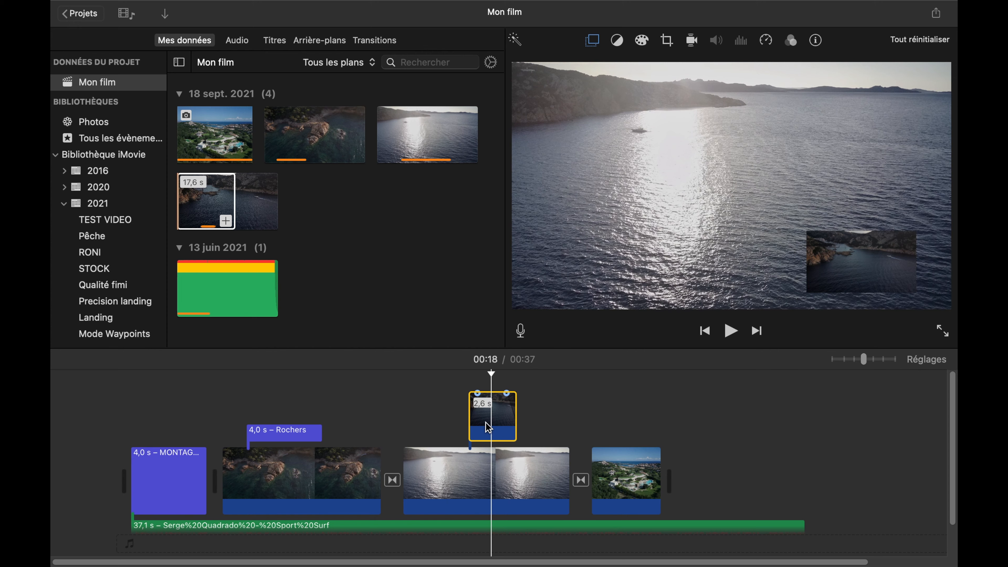
left_click_drag(470, 415, 439, 414)
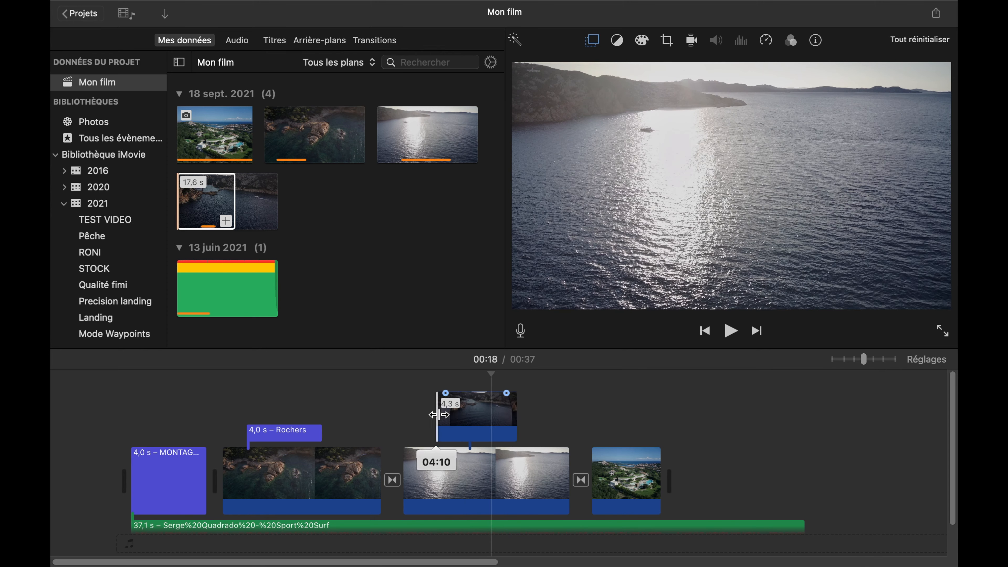
left_click(468, 414)
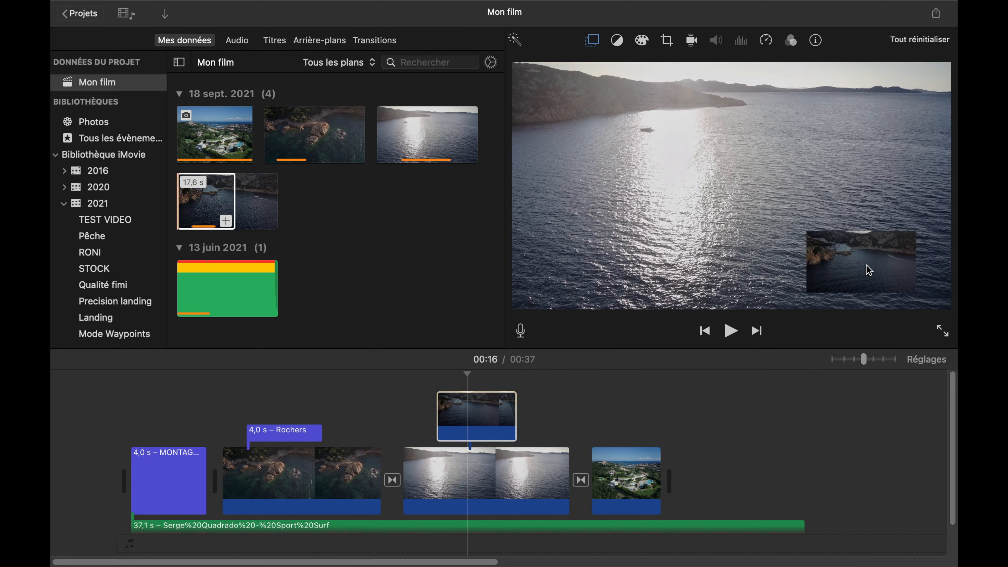
- Enlarge the cove inset to about half the frame's width, place it in the frame's lower-left corner, and preview it
left_click(592, 40)
left_click_drag(865, 270, 866, 153)
left_click_drag(775, 212, 744, 236)
left_click_drag(809, 182, 626, 259)
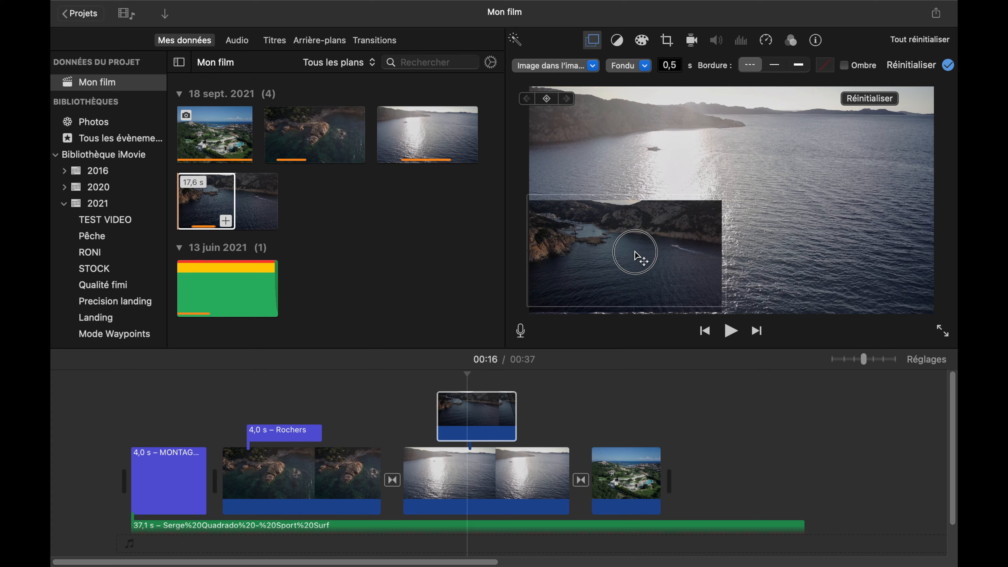
left_click(531, 446)
left_click(427, 477)
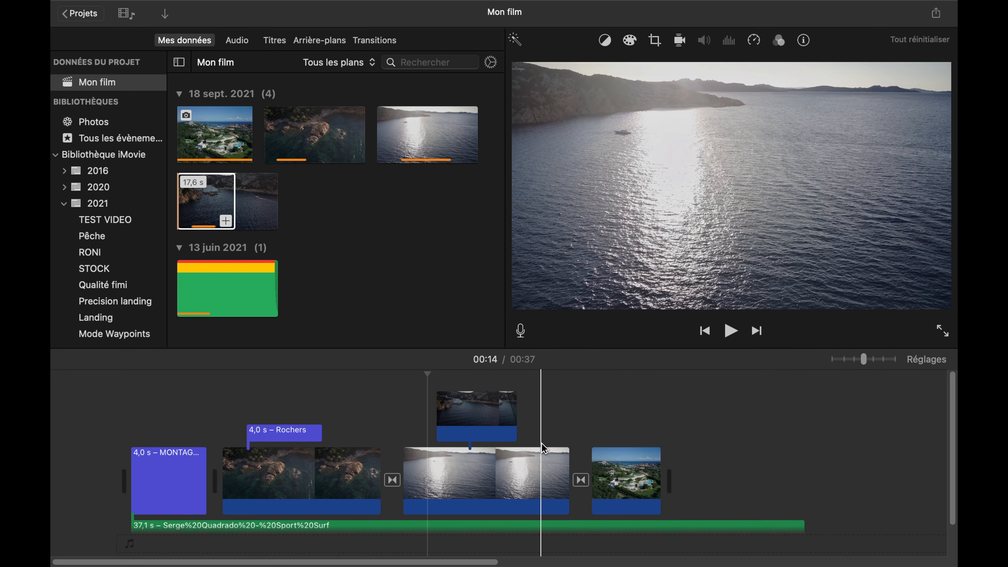
- Apply the automatic enhancement to the cove inset clip and switch it off again
left_click(490, 427)
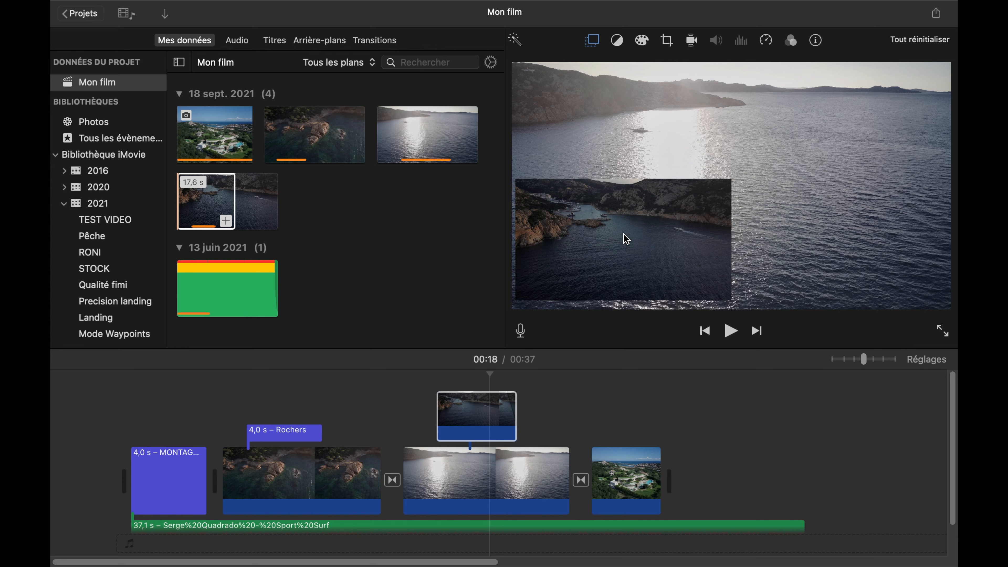
left_click(642, 40)
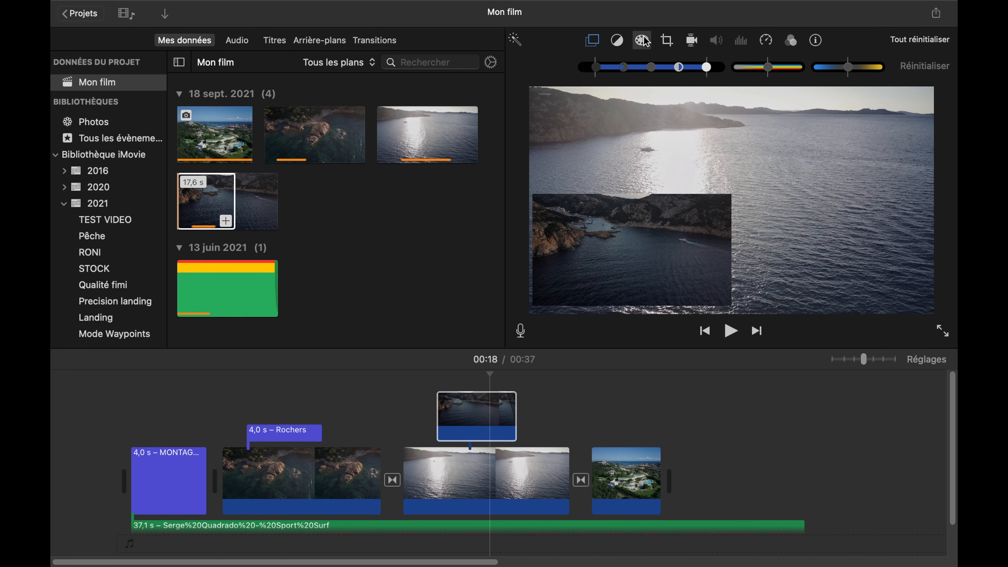
left_click(519, 44)
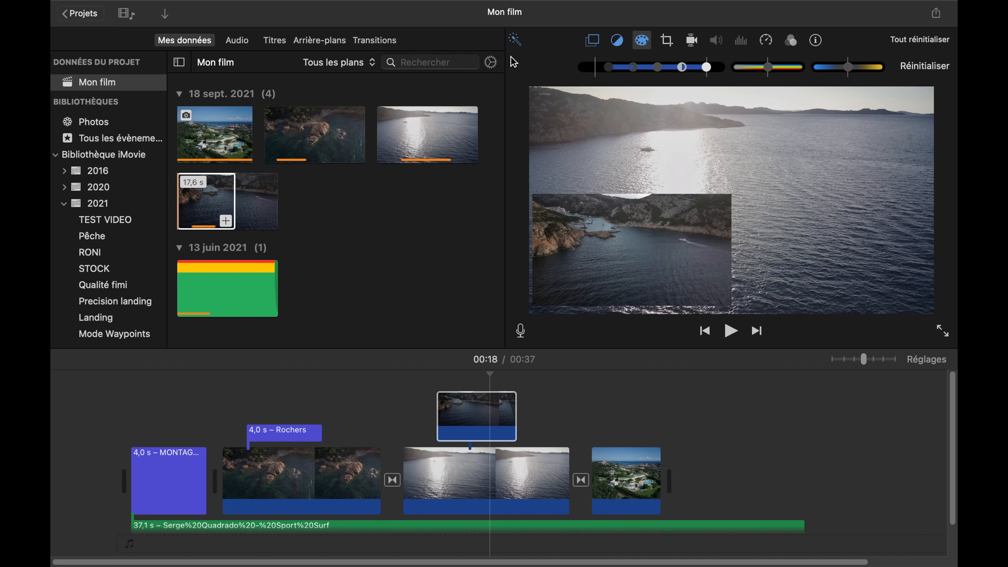
left_click(516, 43)
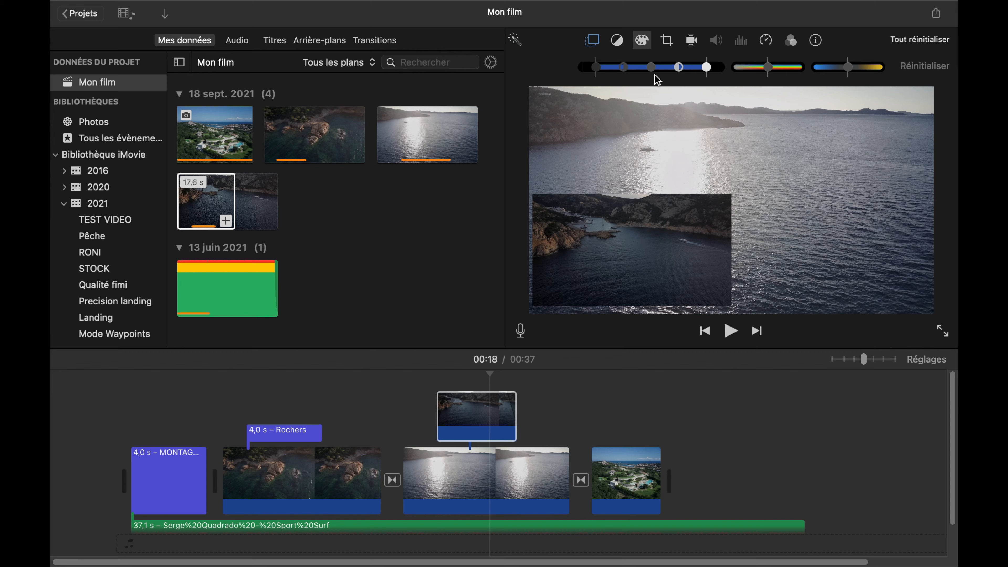
- Correct the cove inset's colours with slightly darker midtones, nearly maximum saturation, and a very slight temperature adjustment
mouse_move(654, 67)
left_mouse_down()
mouse_move(635, 66)
mouse_move(671, 65)
mouse_move(649, 67)
left_mouse_up()
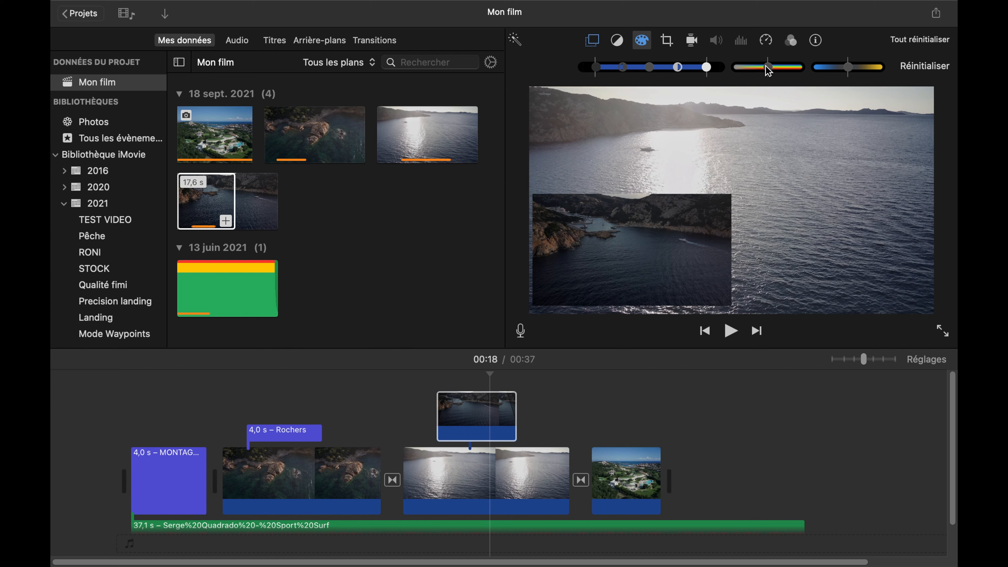
left_click_drag(770, 71, 801, 71)
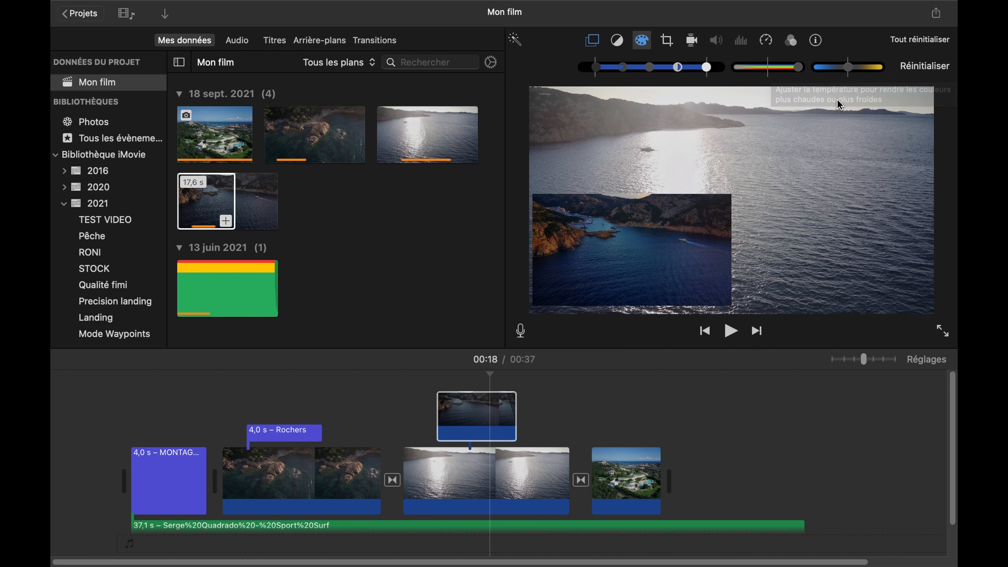
left_click_drag(825, 69, 851, 75)
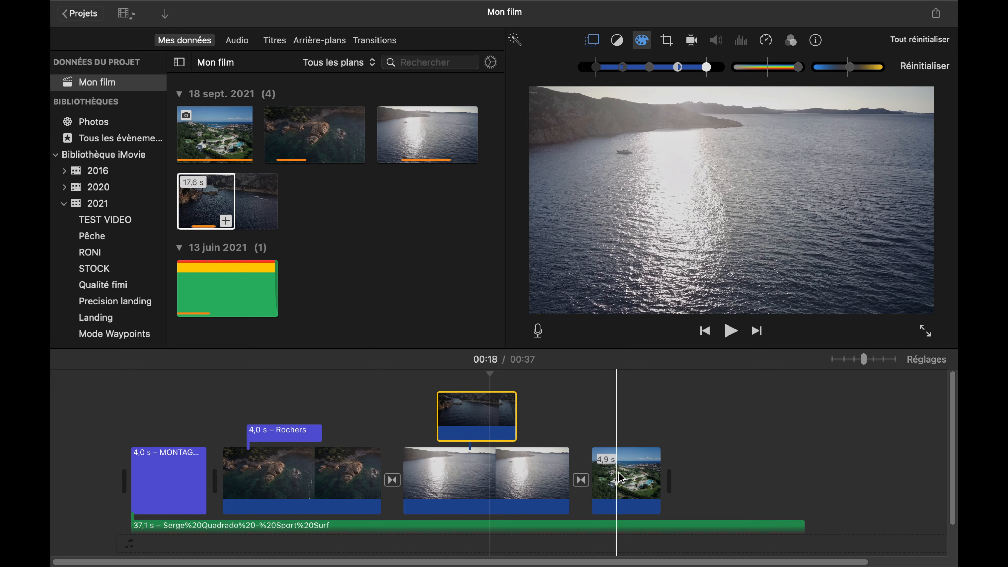
- Speed up the sunlit sea clip with the Rapide setting at 4x
left_click(524, 485)
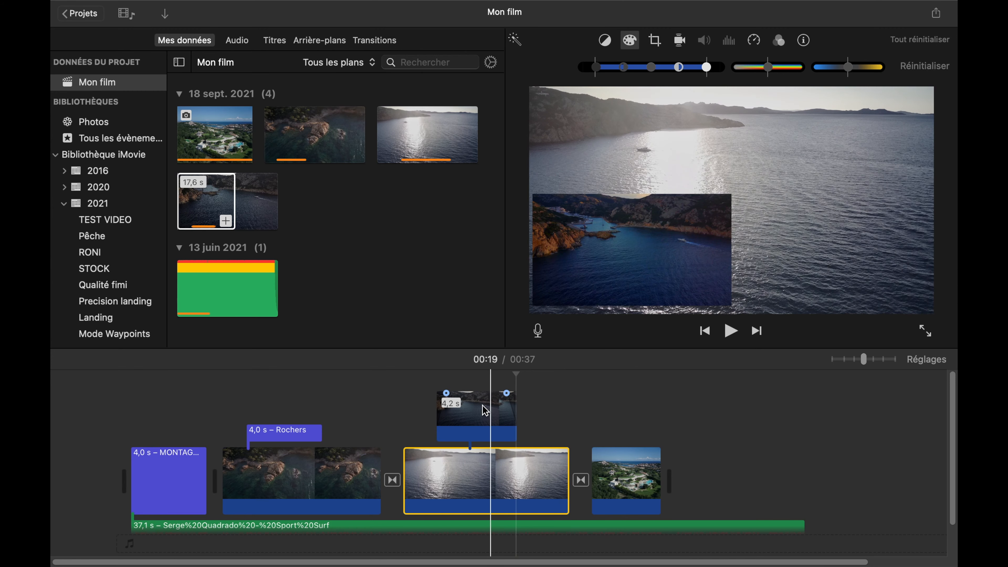
left_click(752, 42)
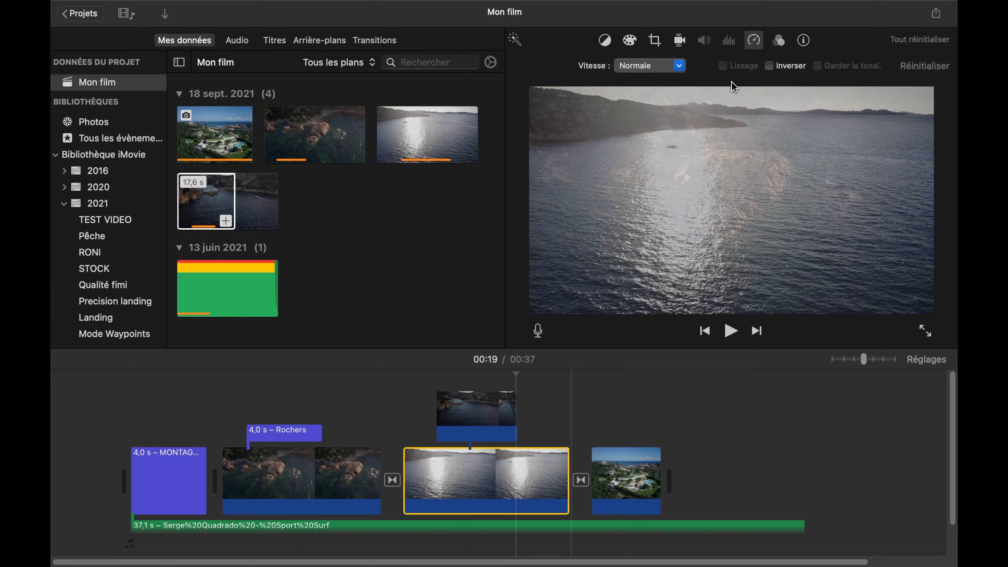
left_click(680, 67)
left_click(643, 111)
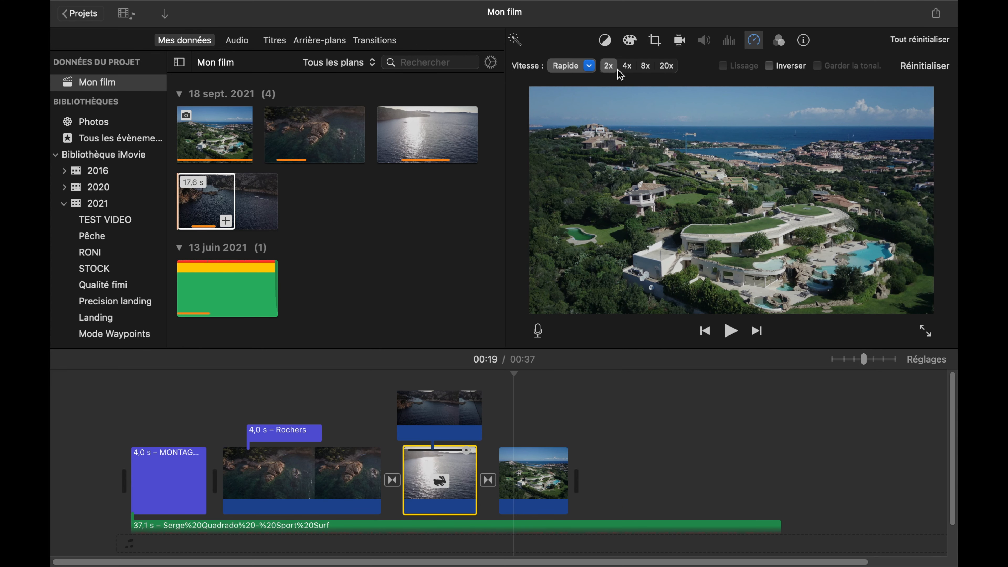
left_click(627, 67)
- Move the overlaid cove clip into the main track after the villa photo and play from the sunlit sea clip's start
left_click_drag(428, 413, 649, 492)
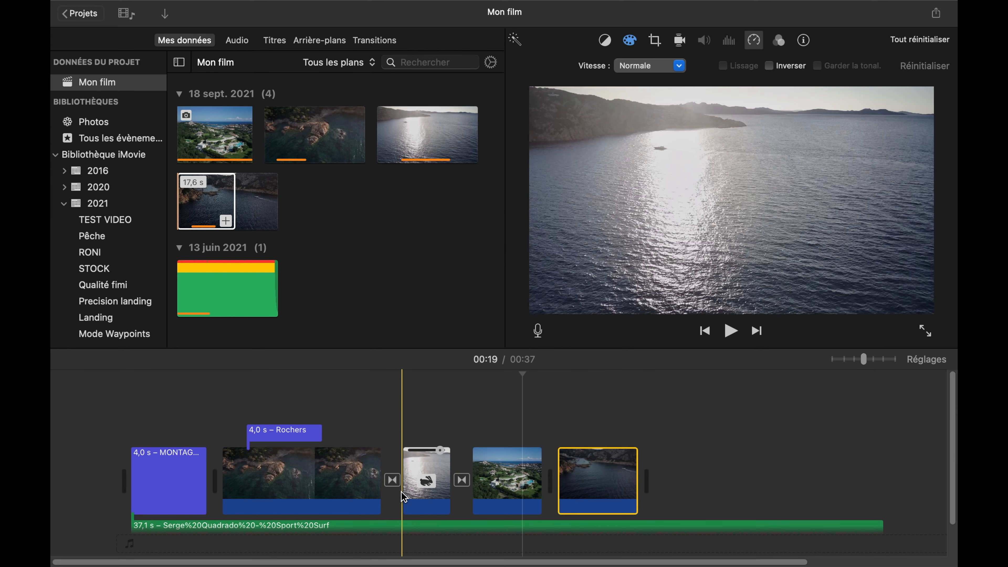
left_click(401, 492)
key("space")
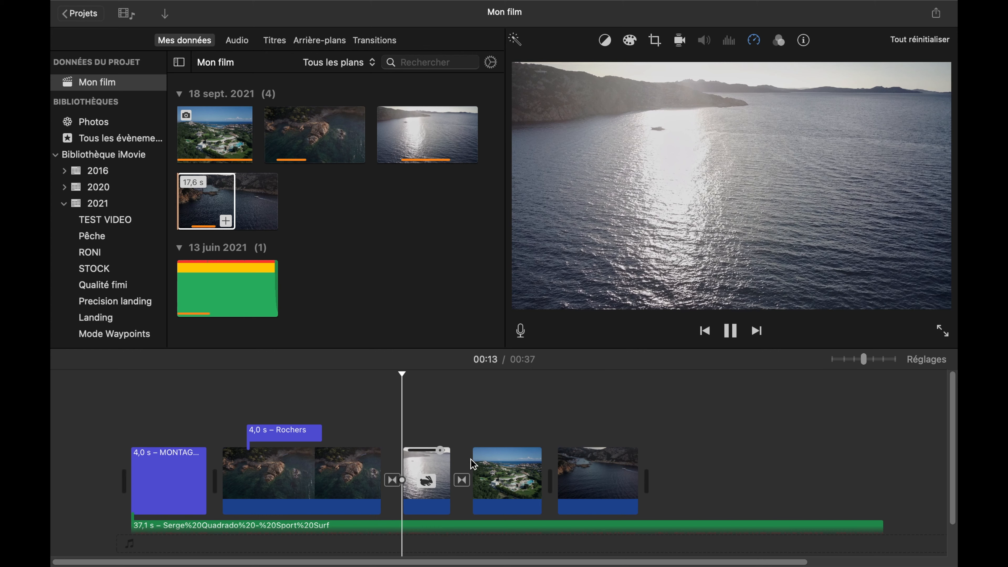
- Slow the sunlit sea clip down with the Lente setting at 10 % and play it
left_click(755, 43)
left_click(589, 66)
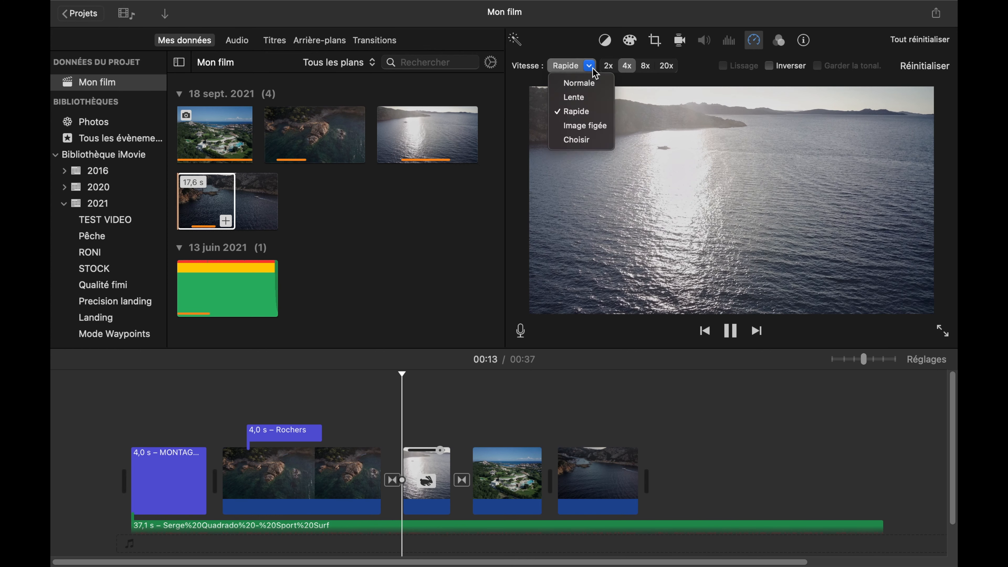
left_click(574, 97)
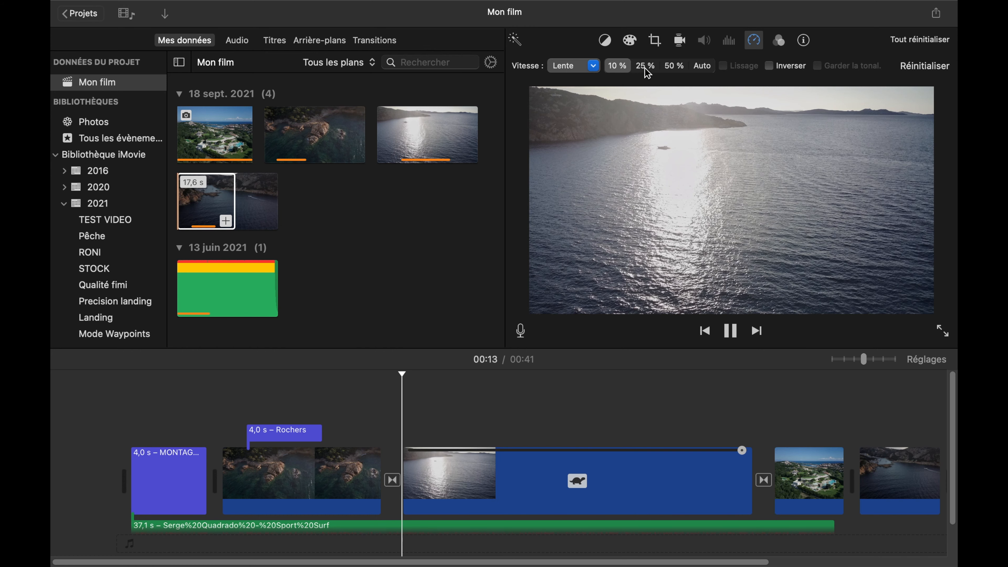
left_click(445, 427)
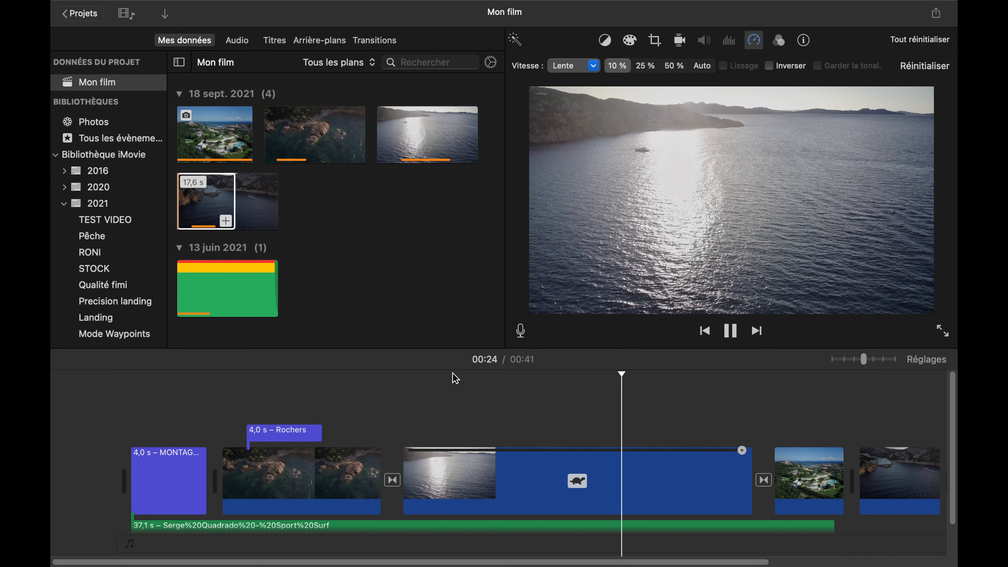
scroll(453, 374, "down", 2)
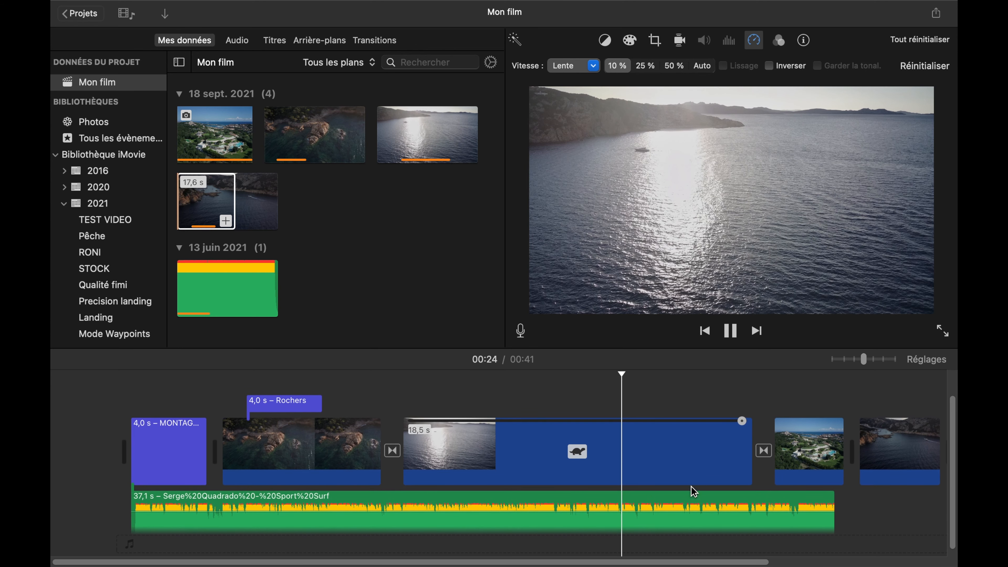
- Extend the music track to the end of the last clip and add a short fade-out and fade-in
scroll(709, 509, "right", 3)
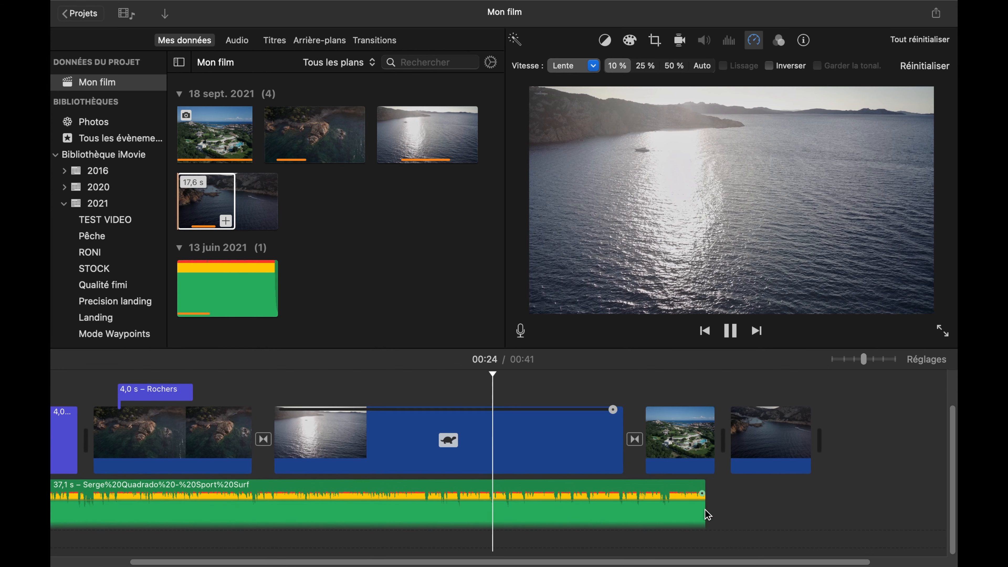
left_click_drag(704, 511, 781, 498)
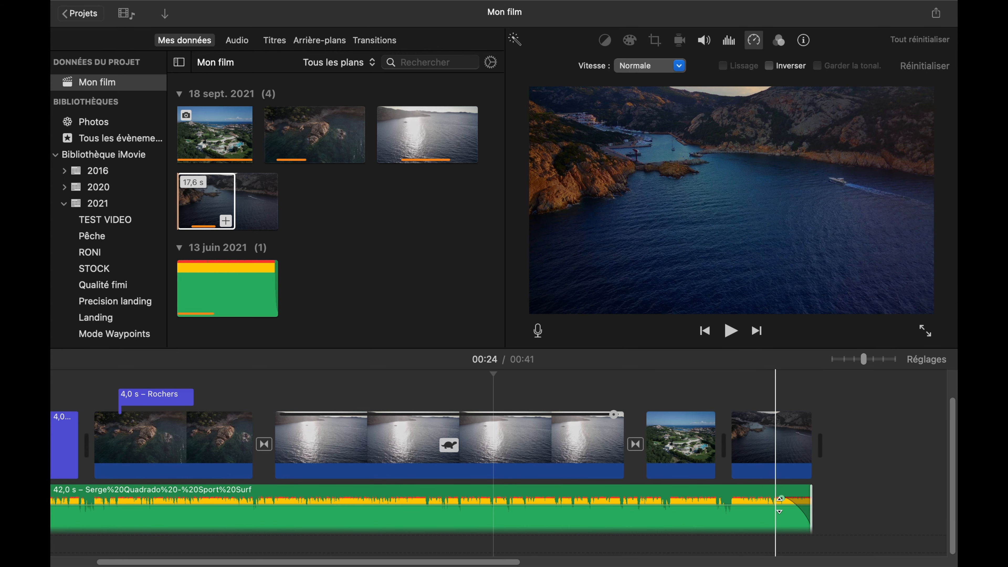
scroll(682, 505, "left", 5)
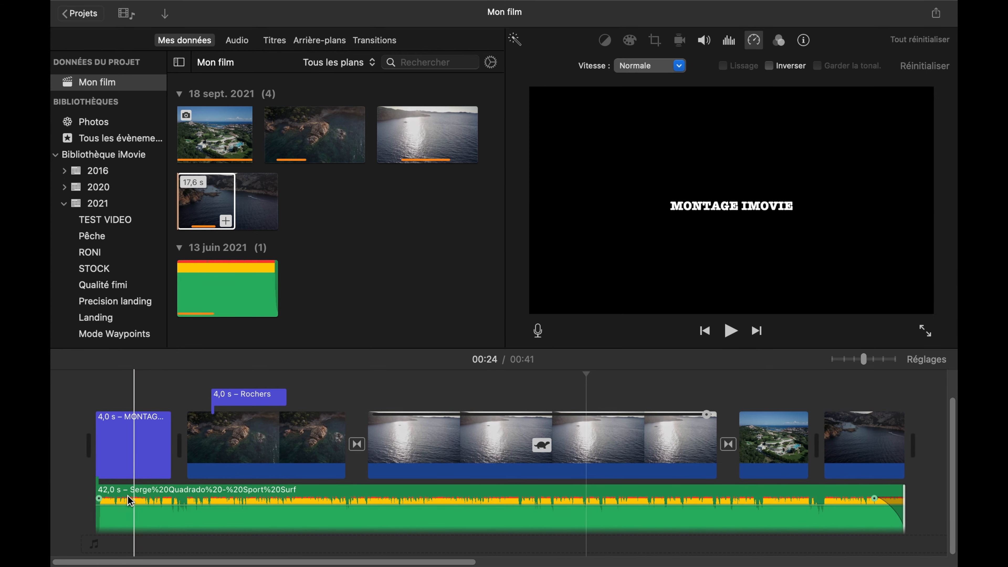
left_click(103, 502)
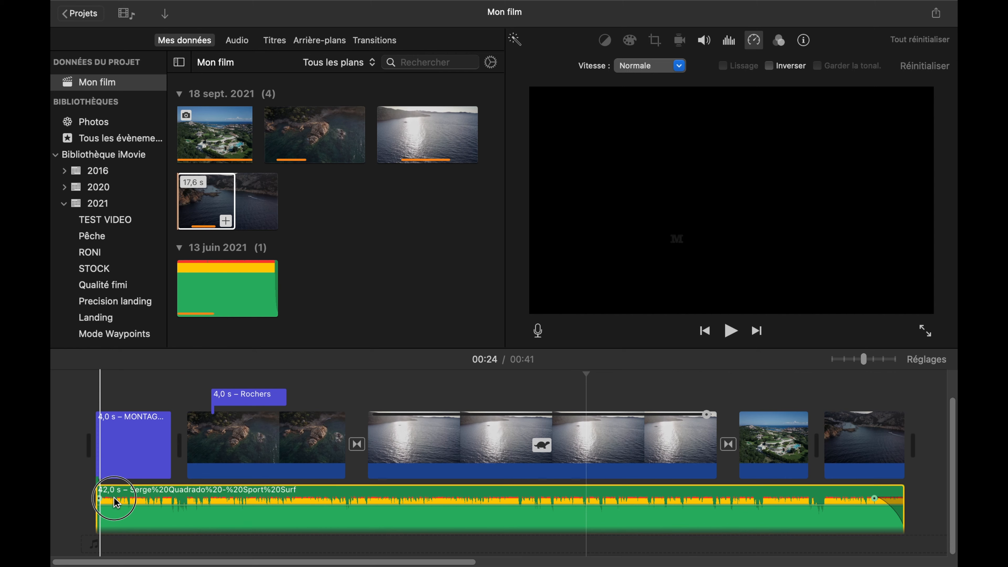
left_click_drag(100, 500, 118, 498)
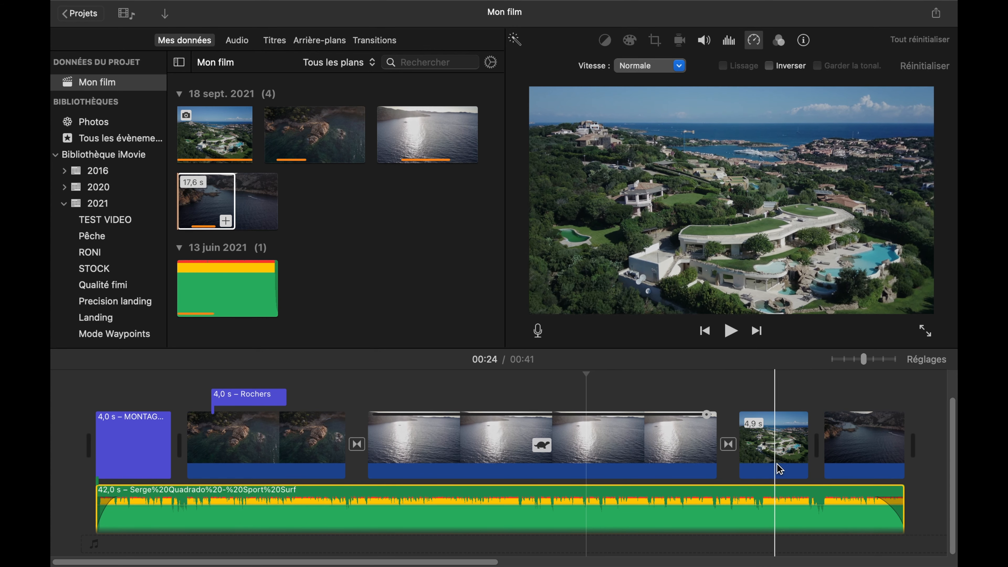
- Start a file export of the film with the Vidéo et audio format and 4K resolution
left_click(786, 460)
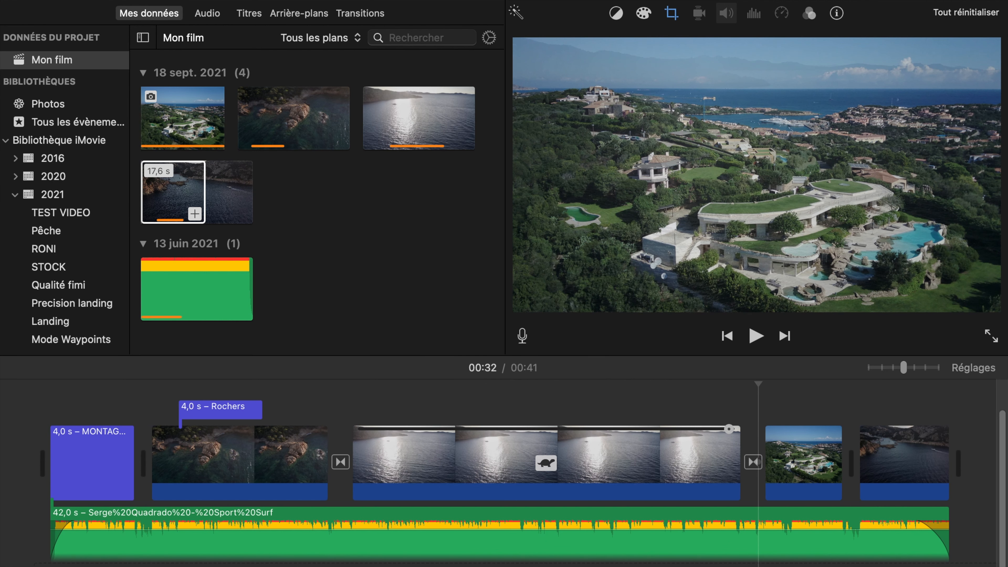
left_click(991, 2)
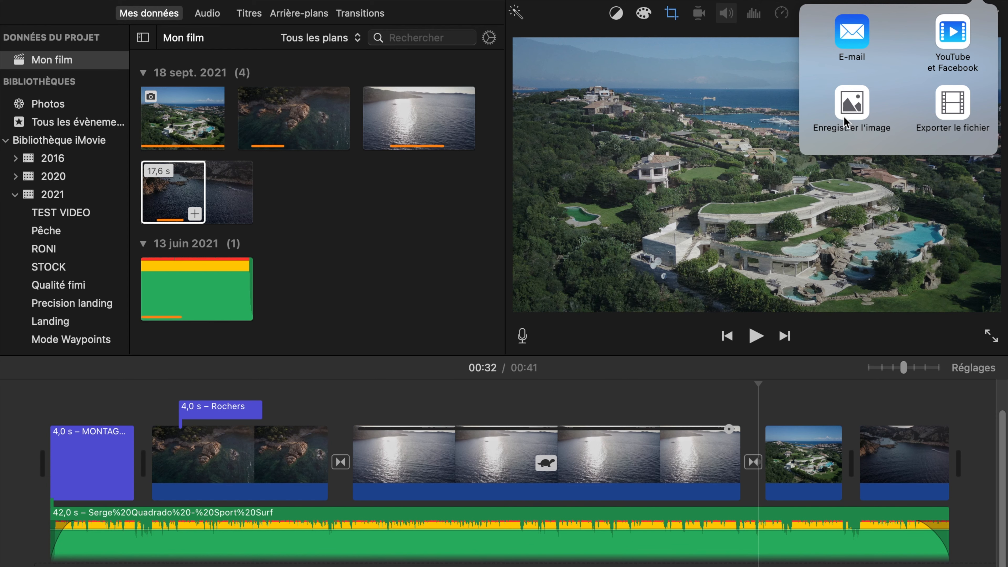
left_click(957, 113)
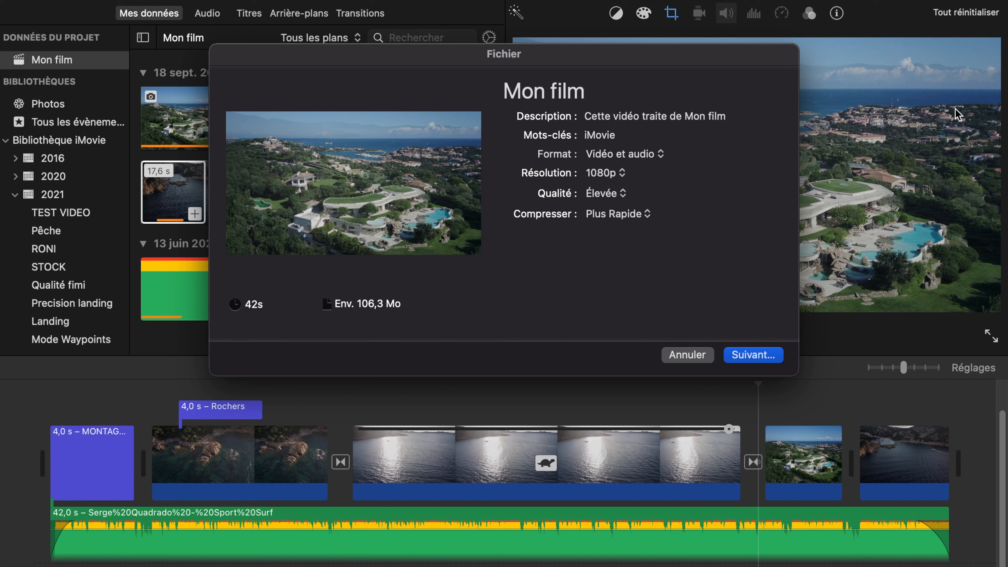
left_click(621, 159)
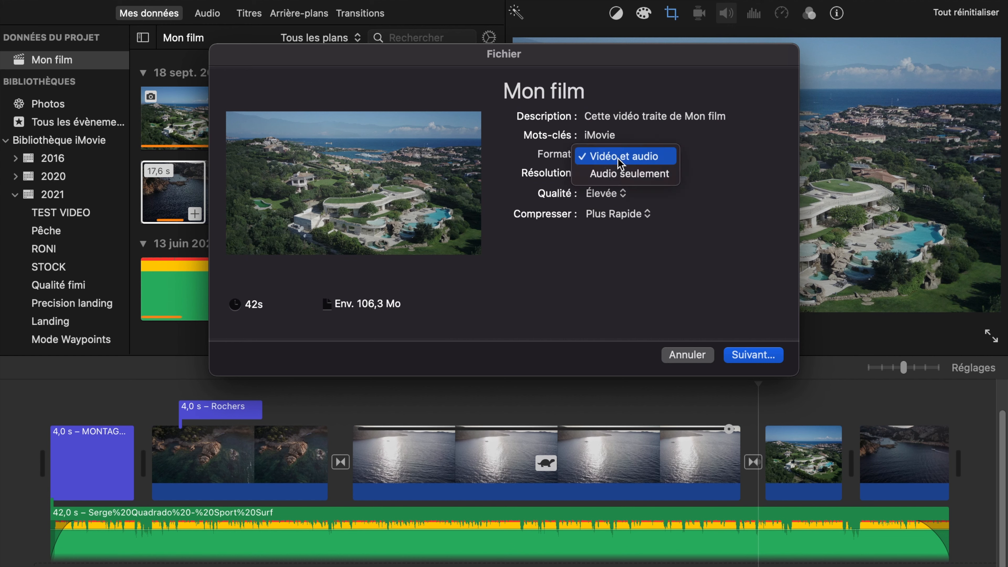
left_click(656, 157)
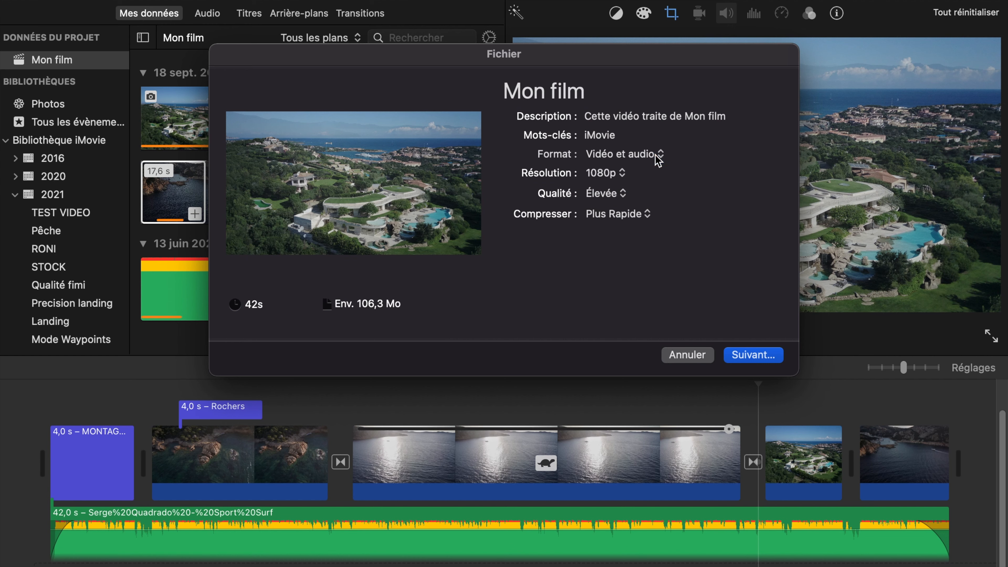
double_click(659, 118)
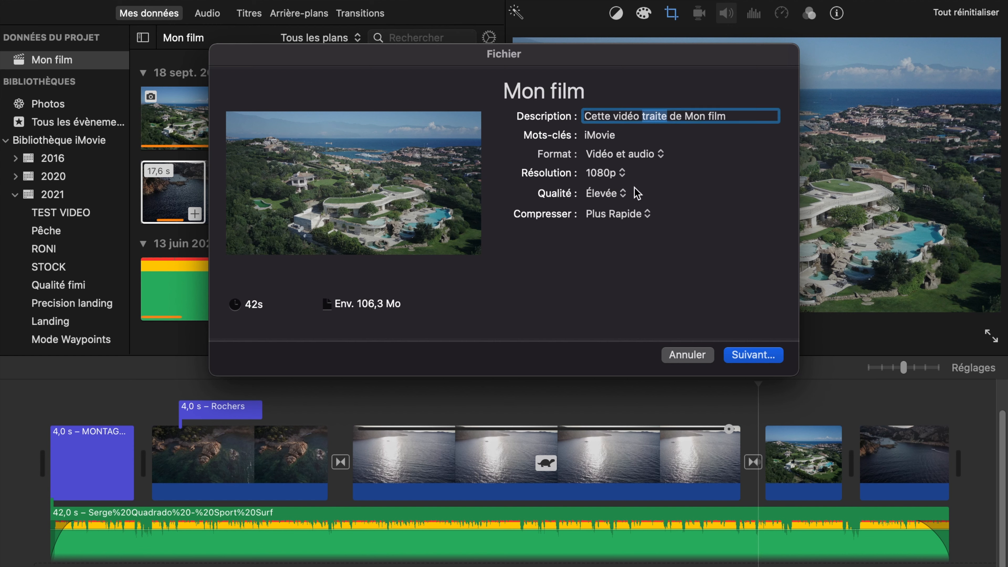
left_click(619, 176)
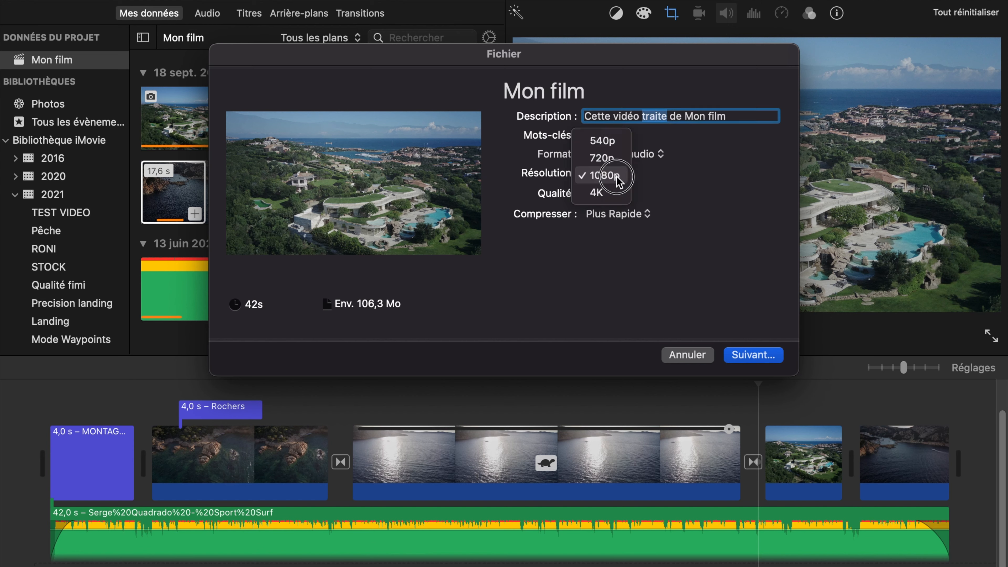
left_click(617, 199)
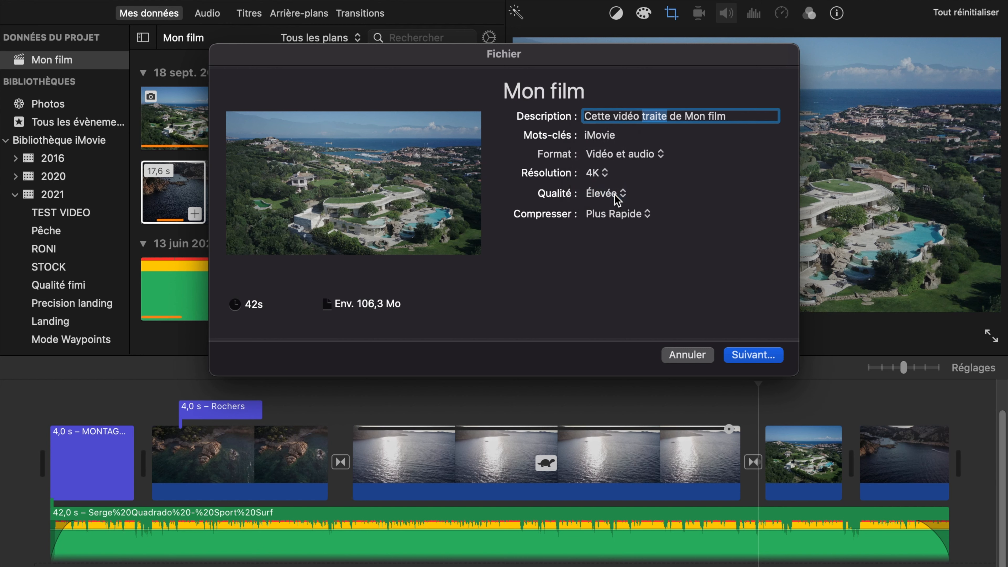
- Try the Faible and Optimale (ProRes) export qualities and return the quality to Élevée
left_click(618, 200)
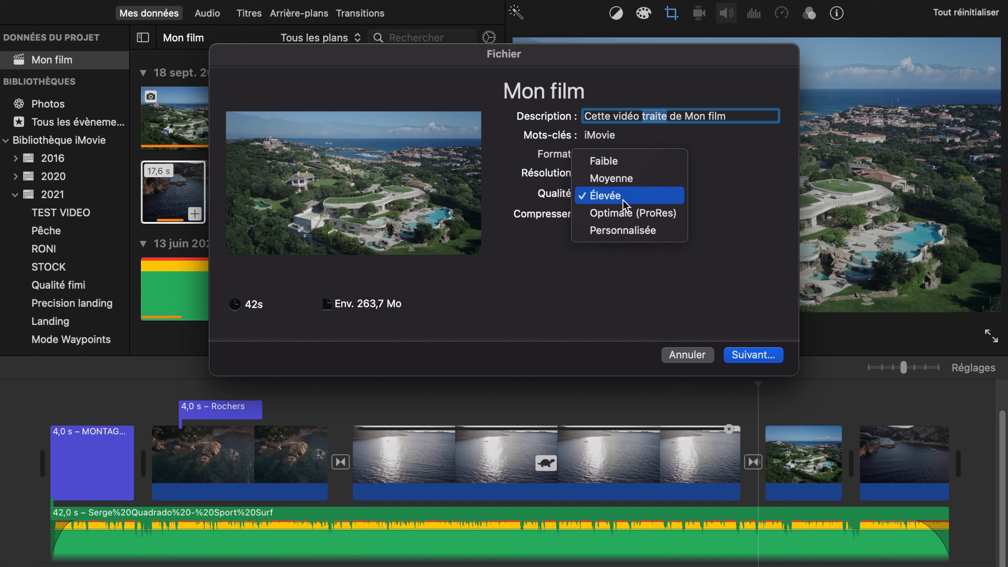
left_click(627, 161)
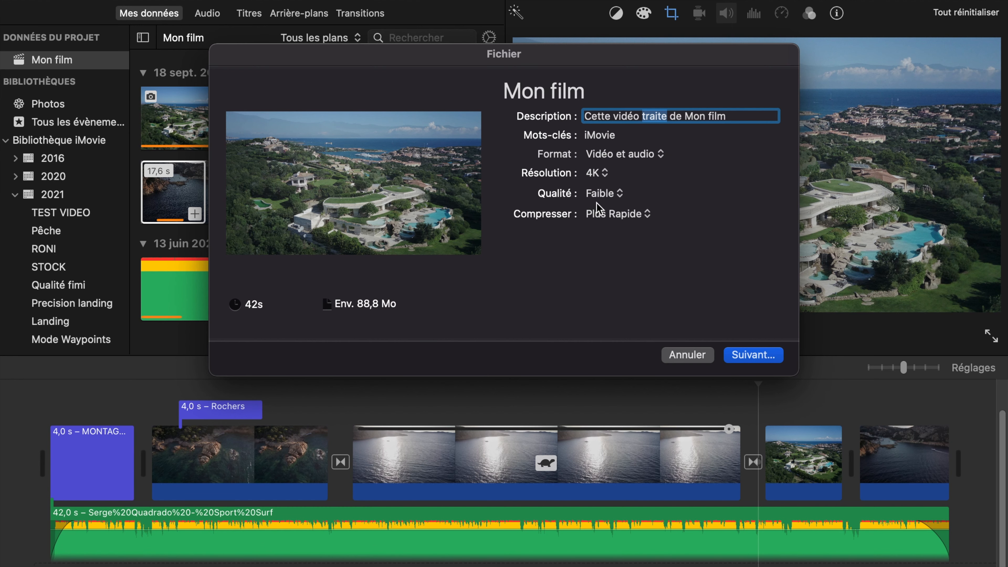
left_click(614, 194)
left_click(615, 230)
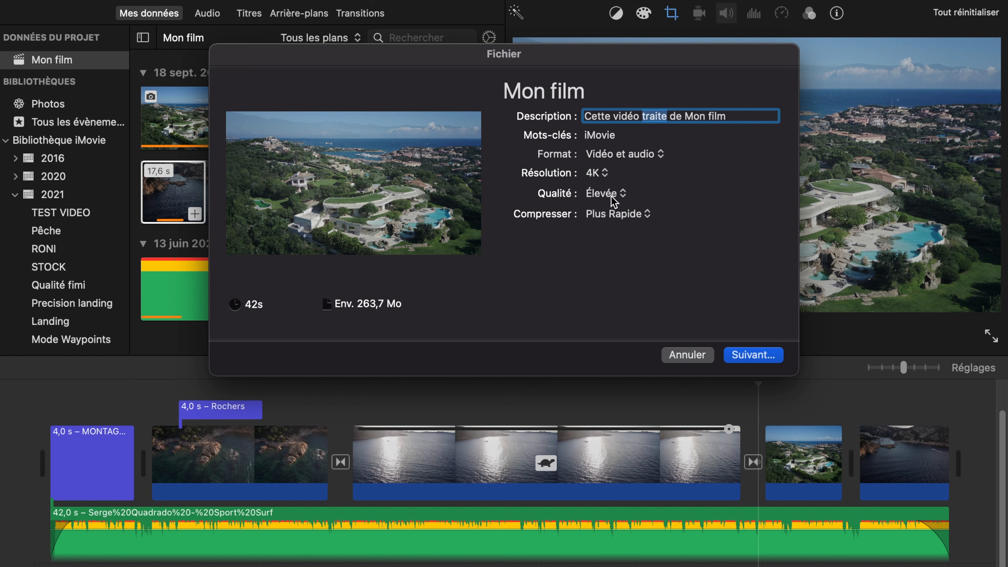
left_click(612, 196)
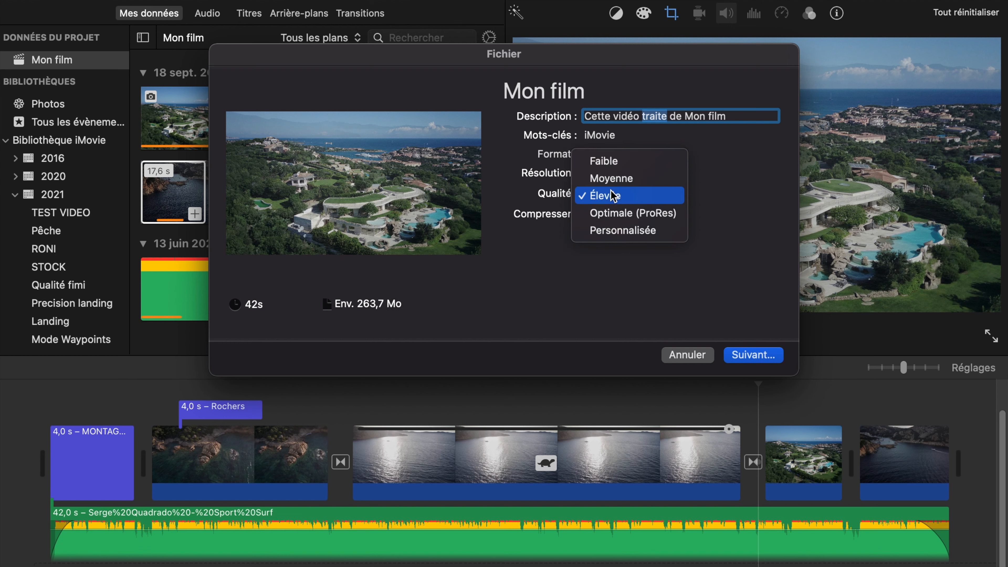
left_click(618, 213)
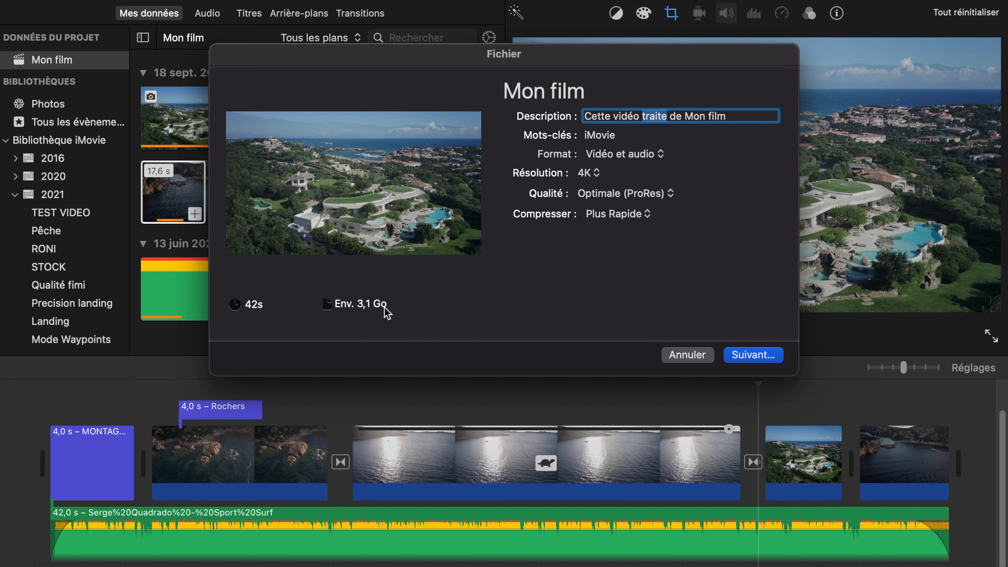
left_click(621, 192)
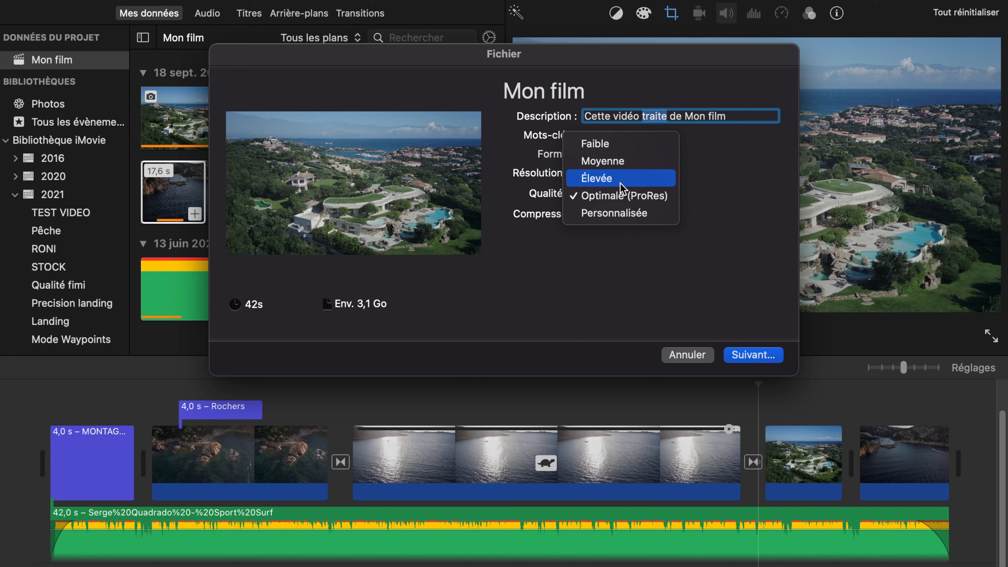
left_click(620, 183)
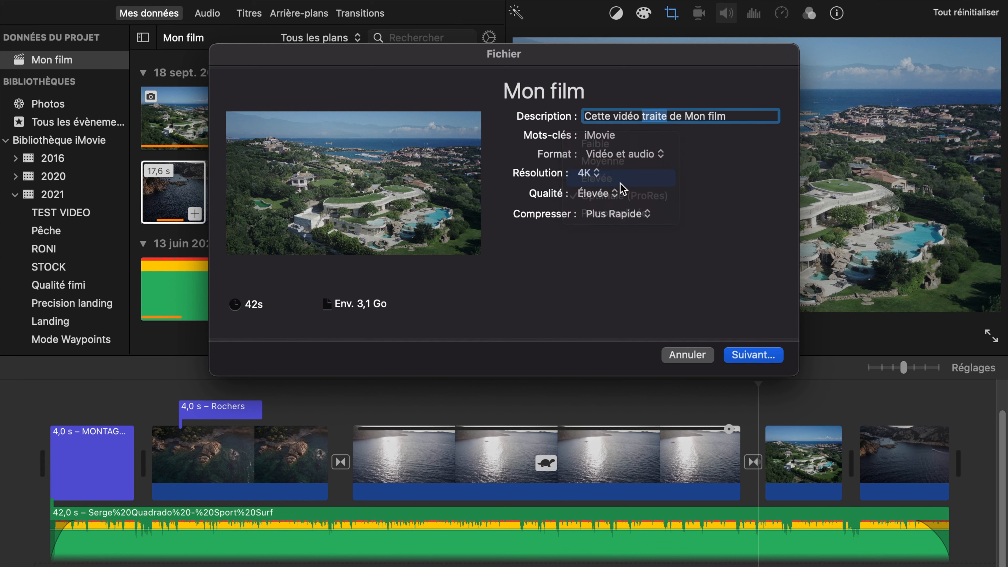
- Export the film with Meilleure qualité compression as film.mp4 in the Videos Produites folder, and cancel the running export
left_click(629, 215)
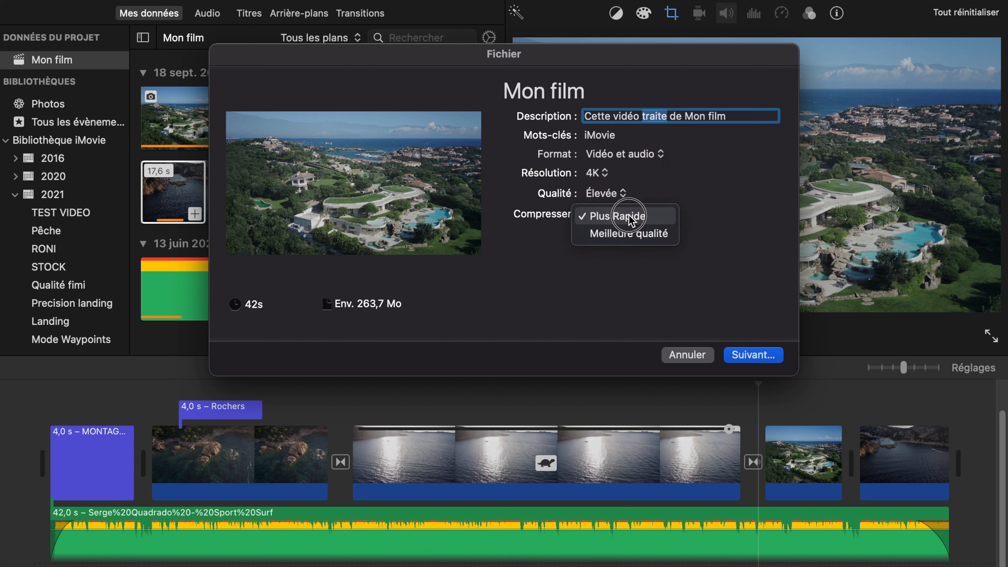
left_click(623, 235)
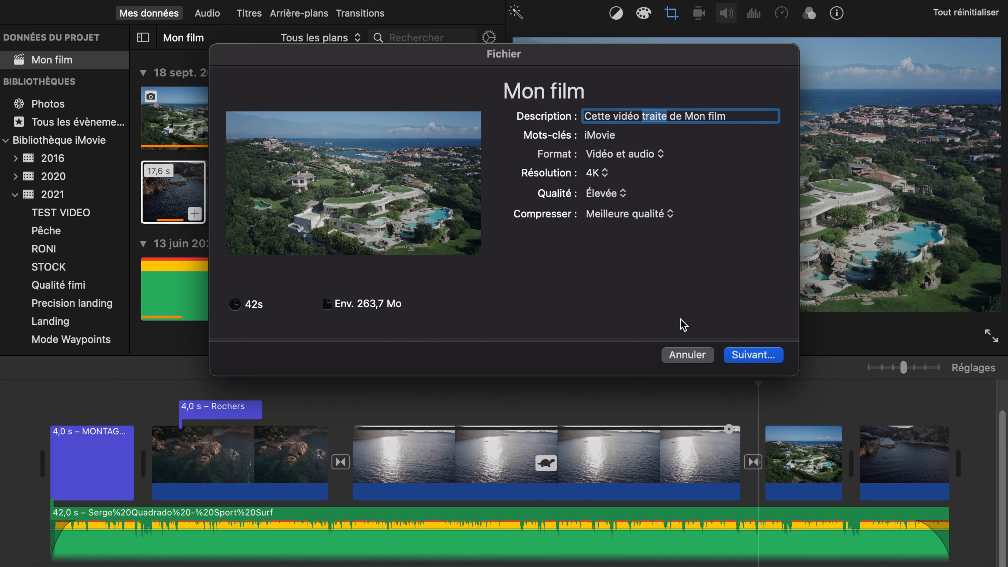
left_click(749, 357)
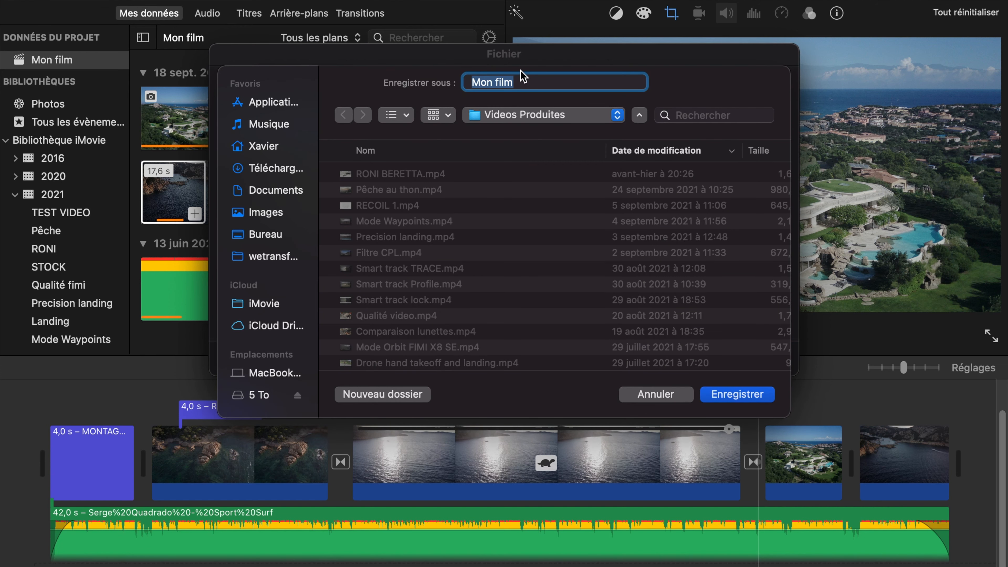
type("fil")
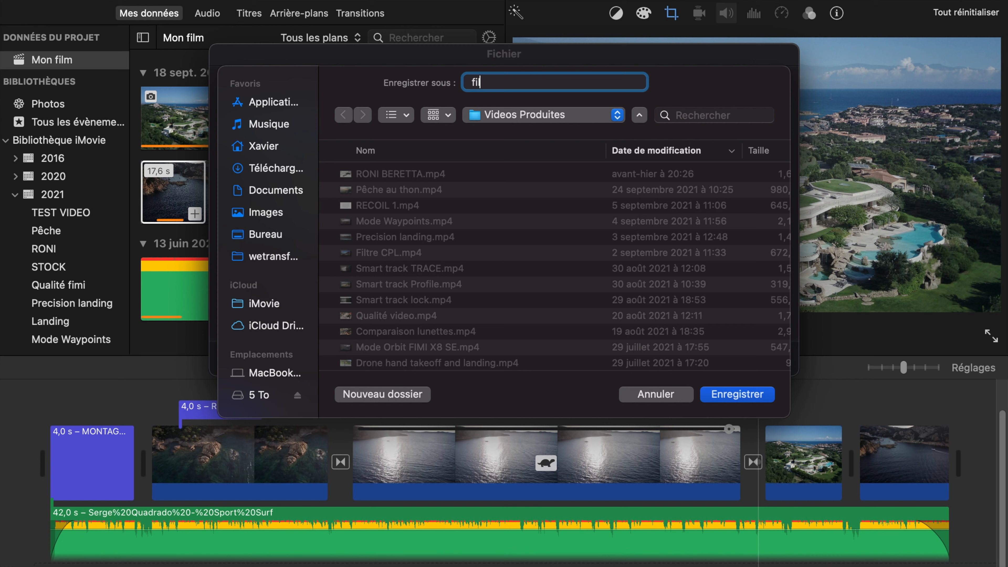
left_click(725, 397)
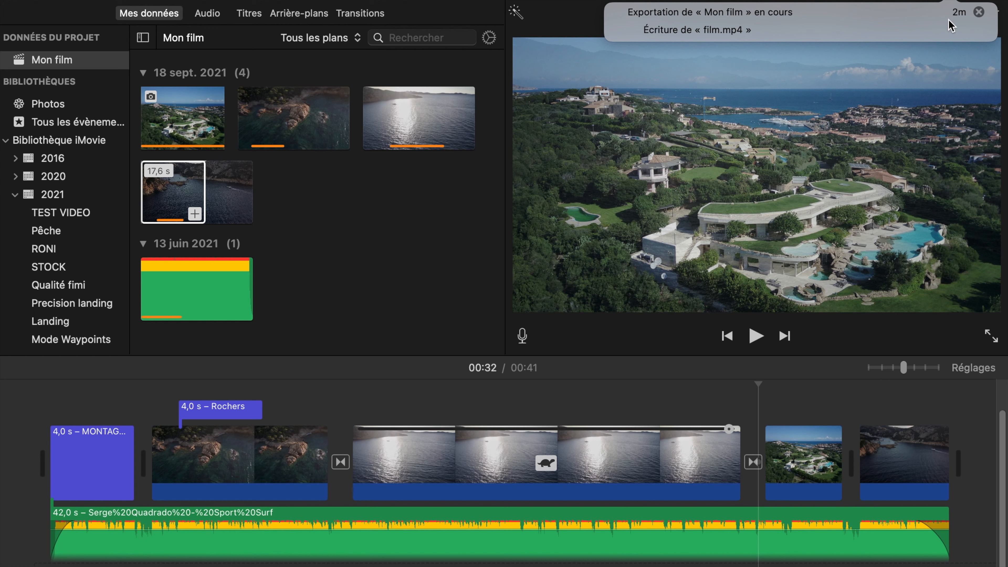
left_click(979, 12)
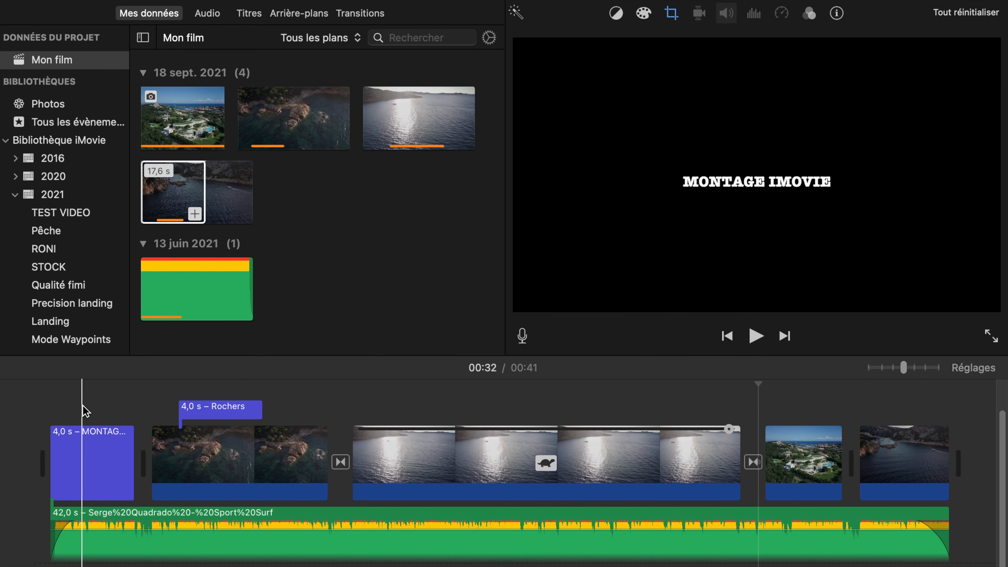
- Play the film full screen from near its beginning and leave the full-screen view
left_click(989, 335)
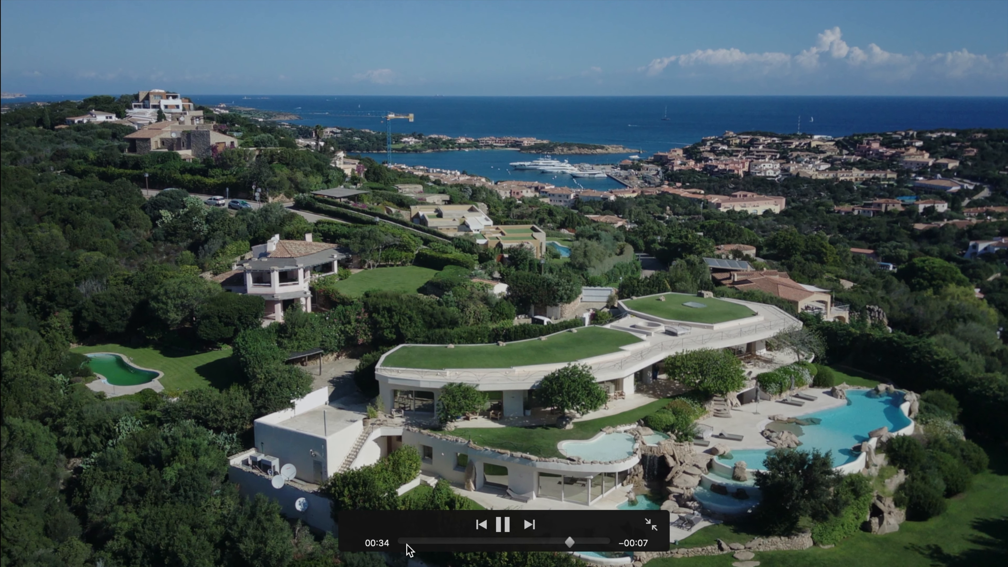
left_click(408, 542)
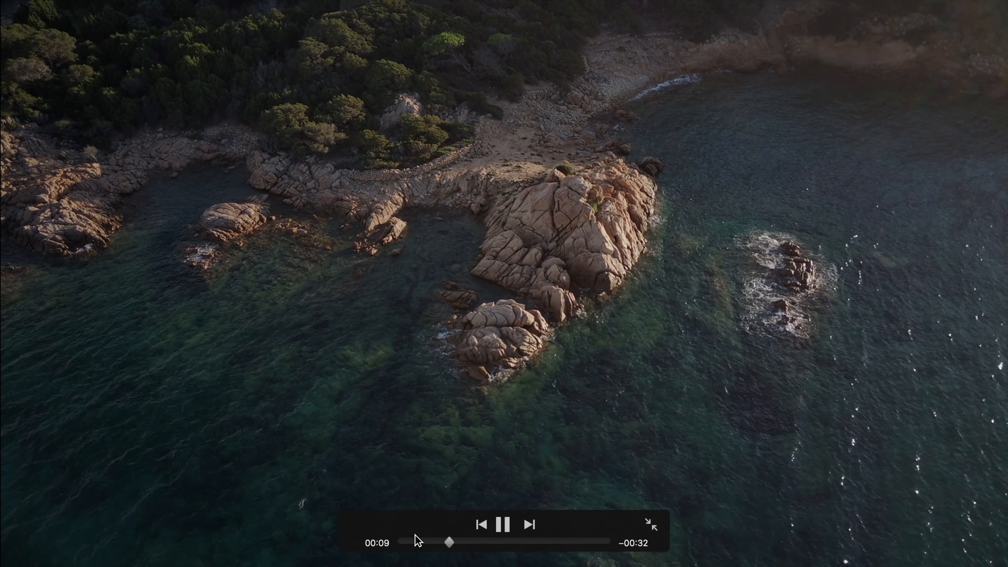
left_click(651, 526)
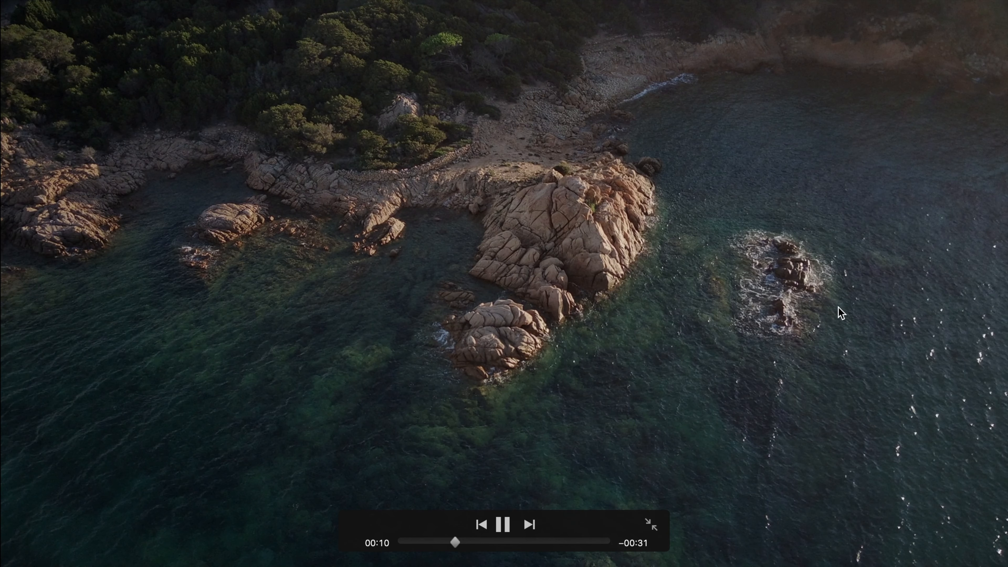